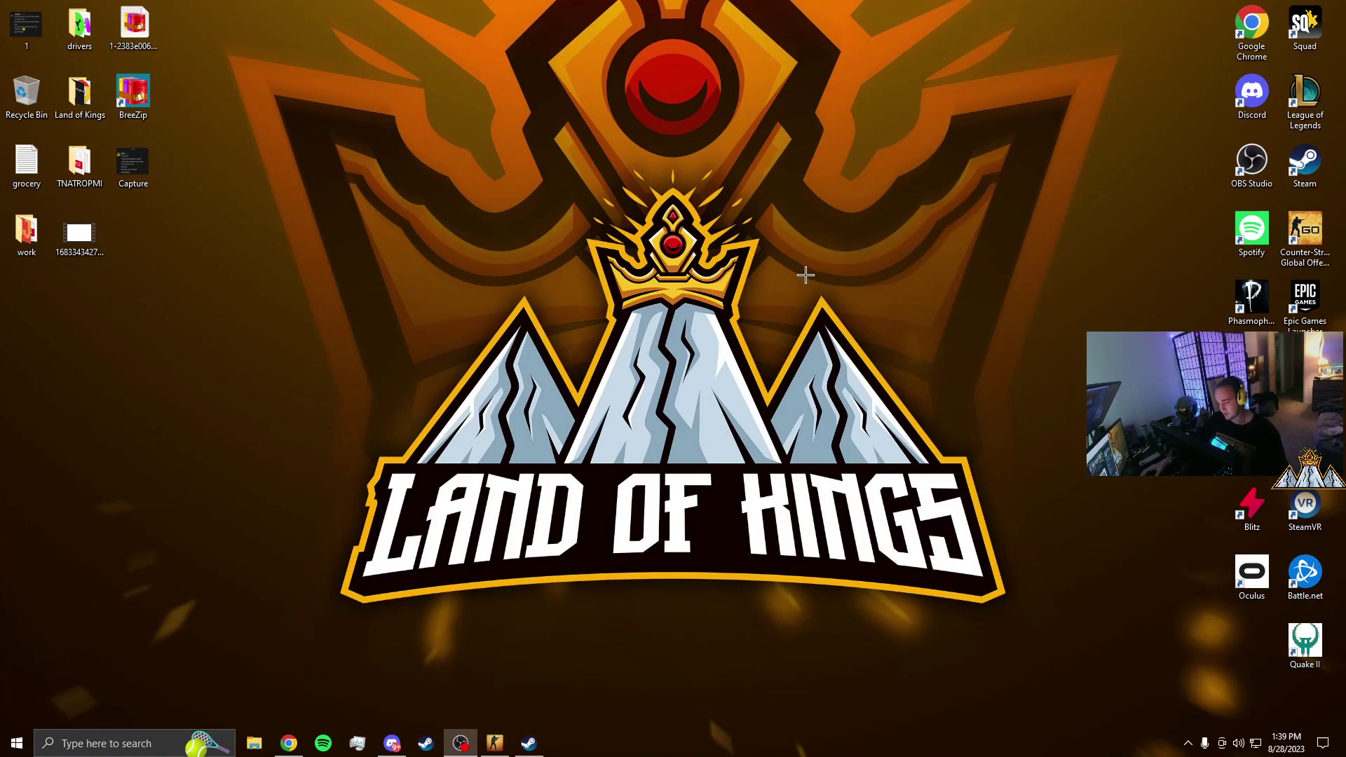
Open the NVIDIA Control Panel and choose Counter-strike: Global Offensive (csgo.exe) as the program to customize in the 3D settings.
{"action": "right_click", "coordinate": [787, 293]}
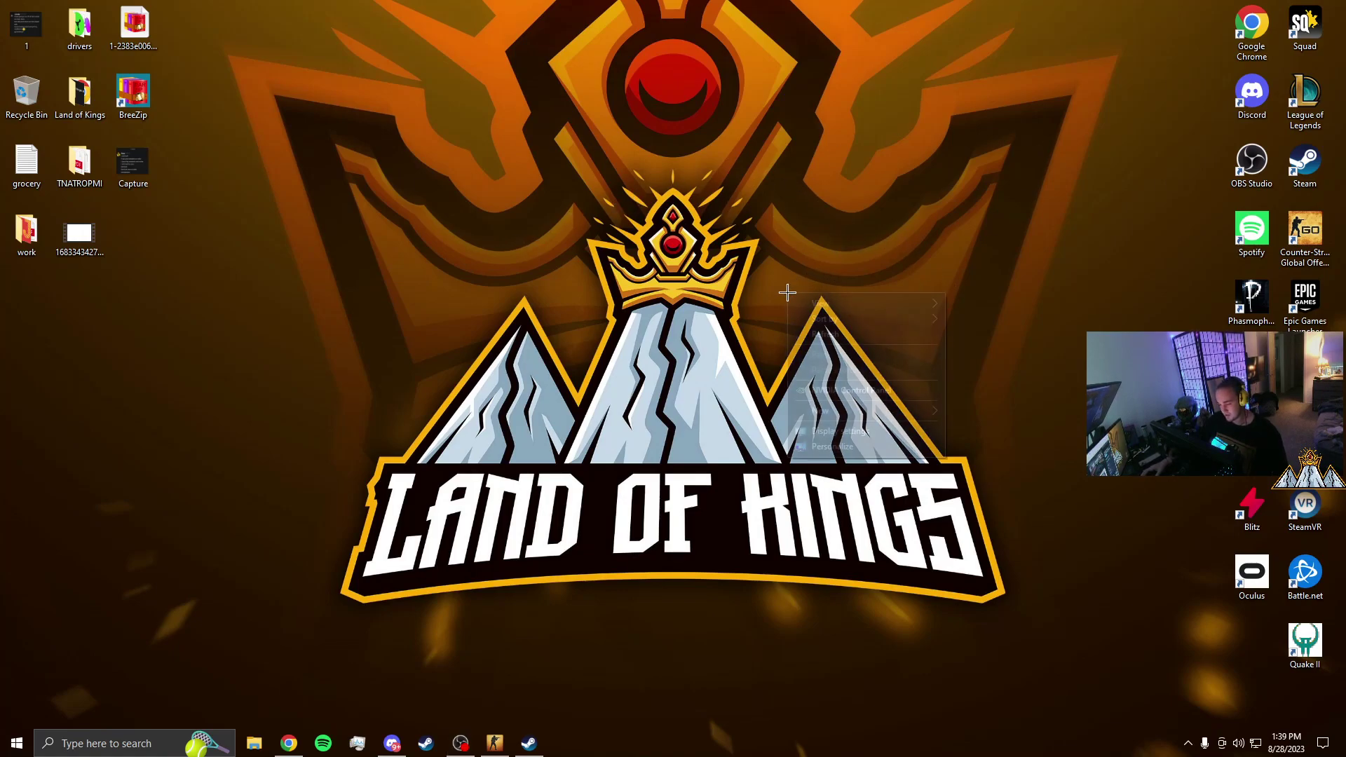
{"action": "left_click", "coordinate": [857, 390]}
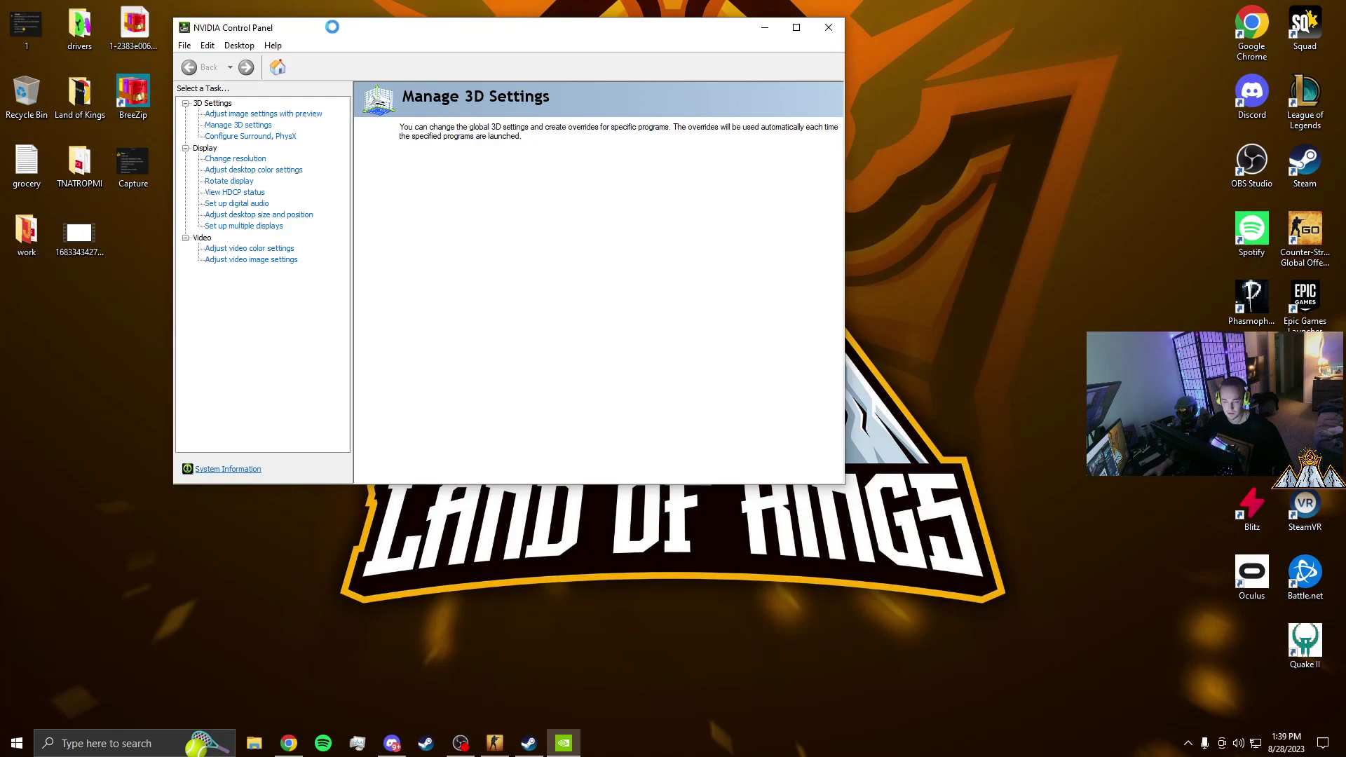
{"action": "left_click_drag", "start_coordinate": [329, 27], "coordinate": [449, 106]}
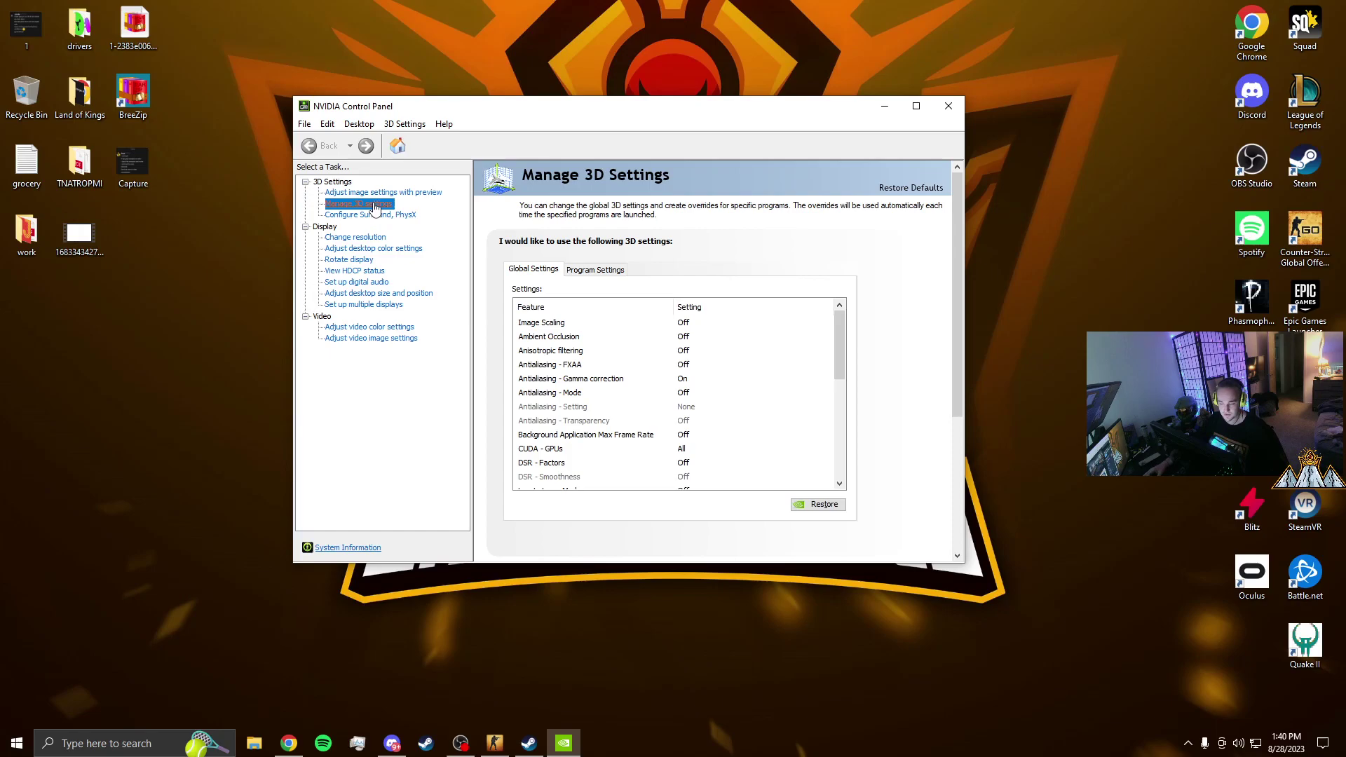
{"action": "left_click", "coordinate": [593, 270]}
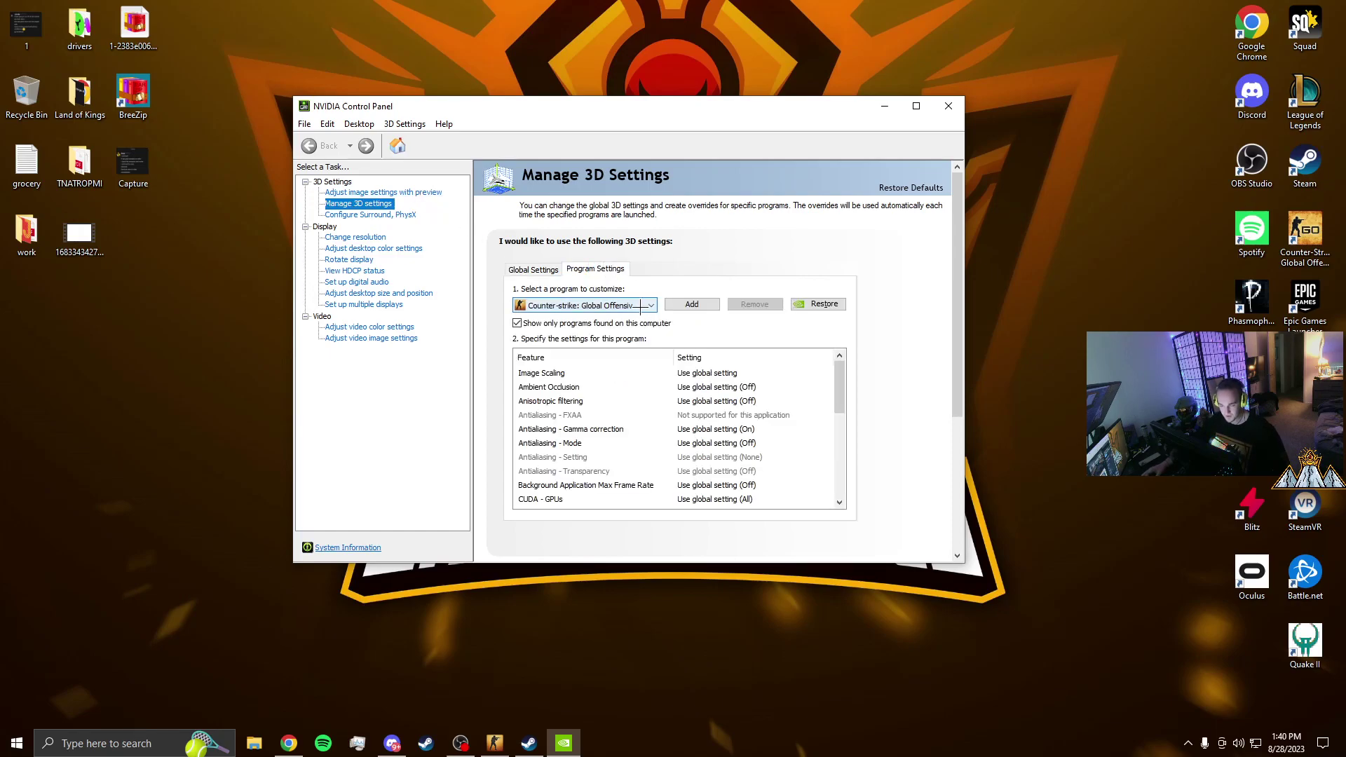
{"action": "left_click", "coordinate": [642, 305]}
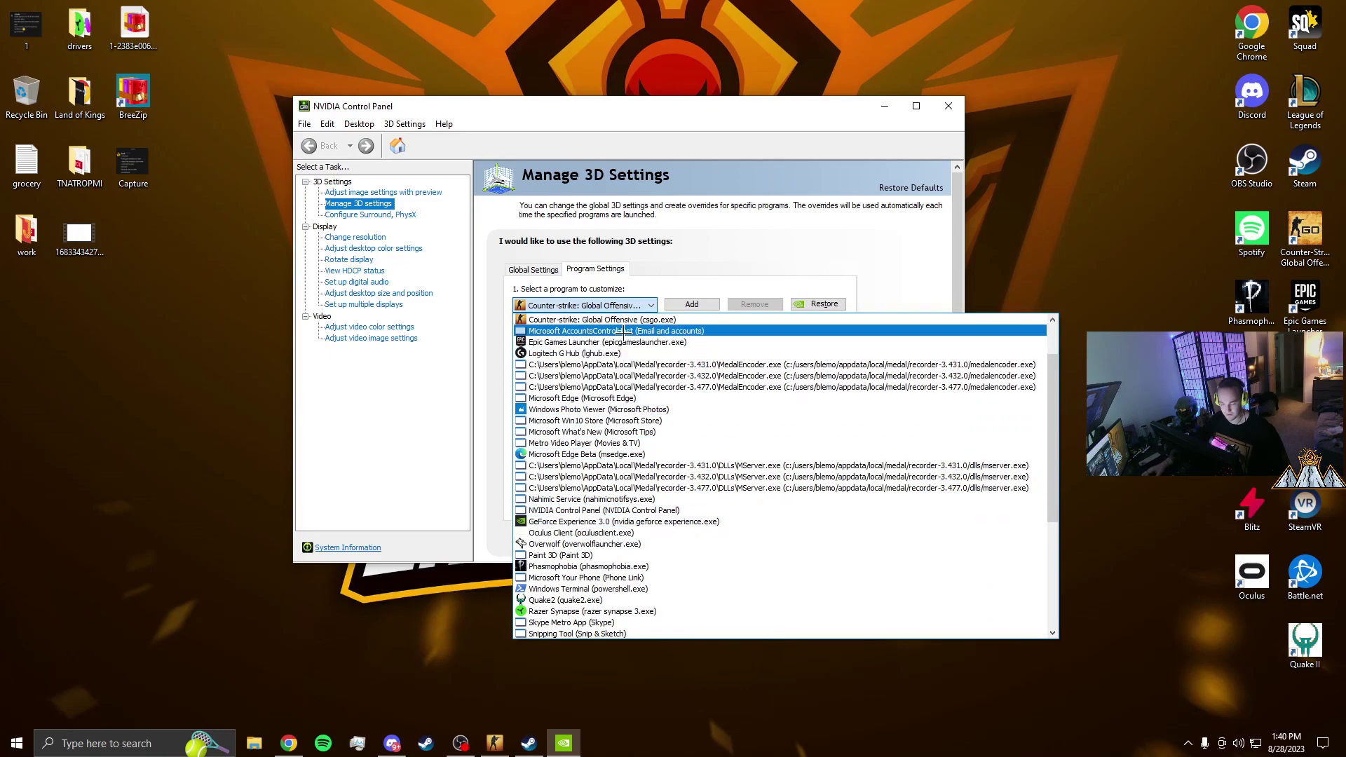
{"action": "left_click", "coordinate": [626, 320]}
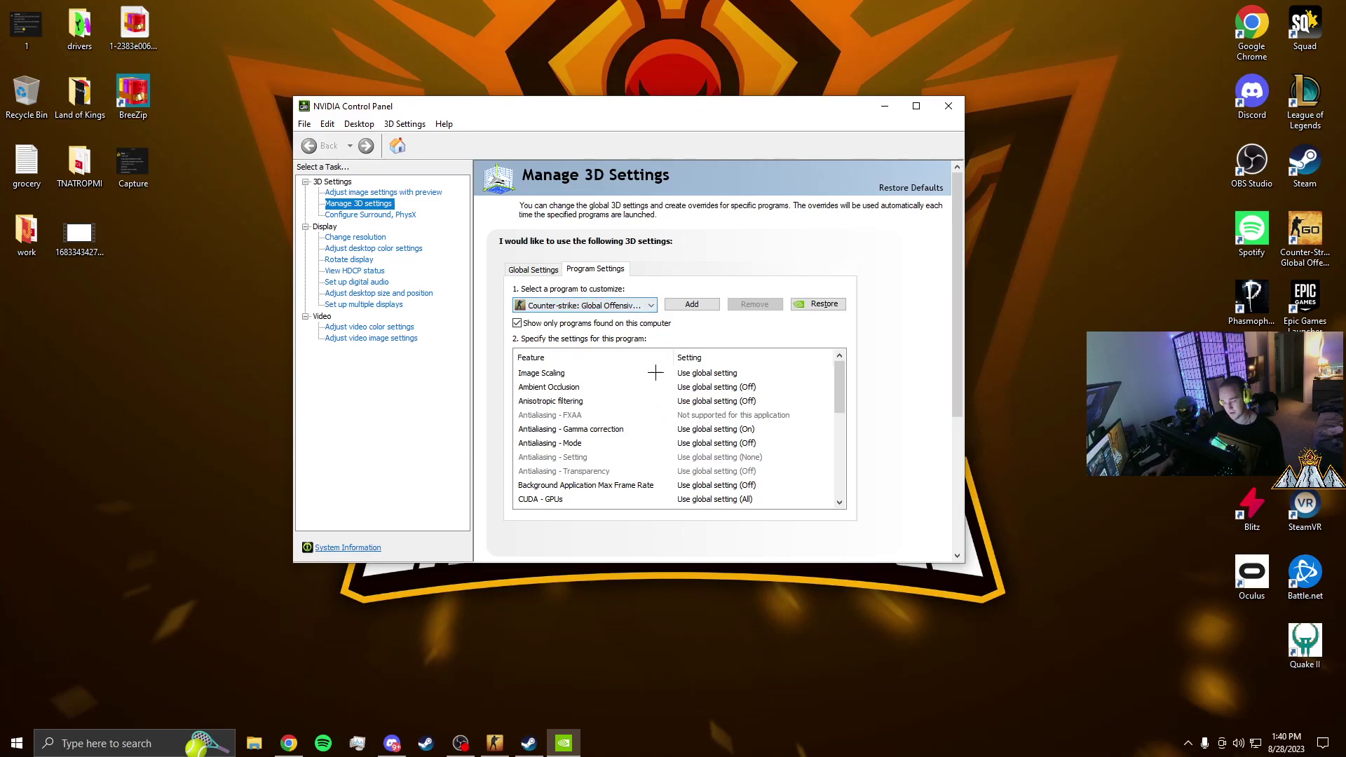
Check the power management mode options in the game's 3D program settings.
{"action": "scroll", "coordinate": [680, 403], "scroll_direction": "down", "scroll_amount": 1}
{"action": "scroll", "coordinate": [681, 403], "scroll_direction": "down", "scroll_amount": 2}
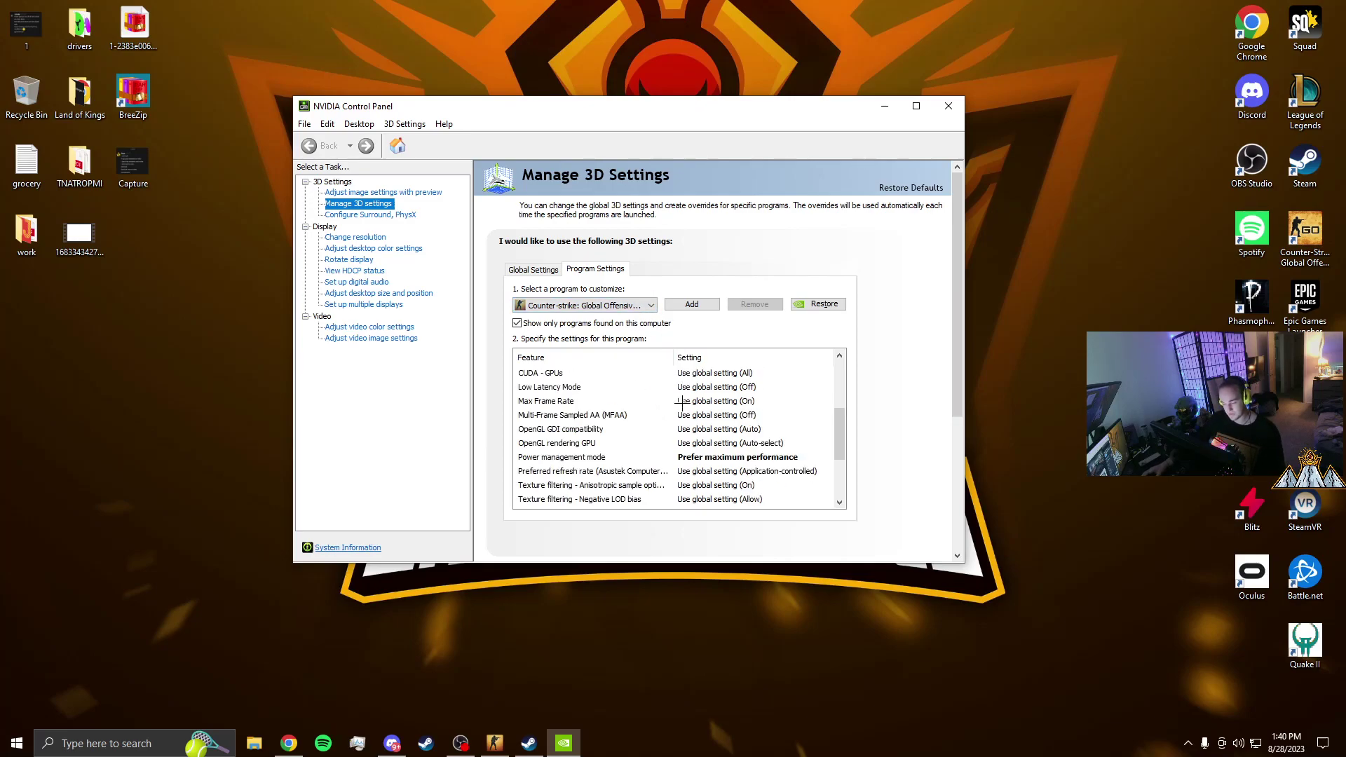
{"action": "left_click", "coordinate": [675, 457]}
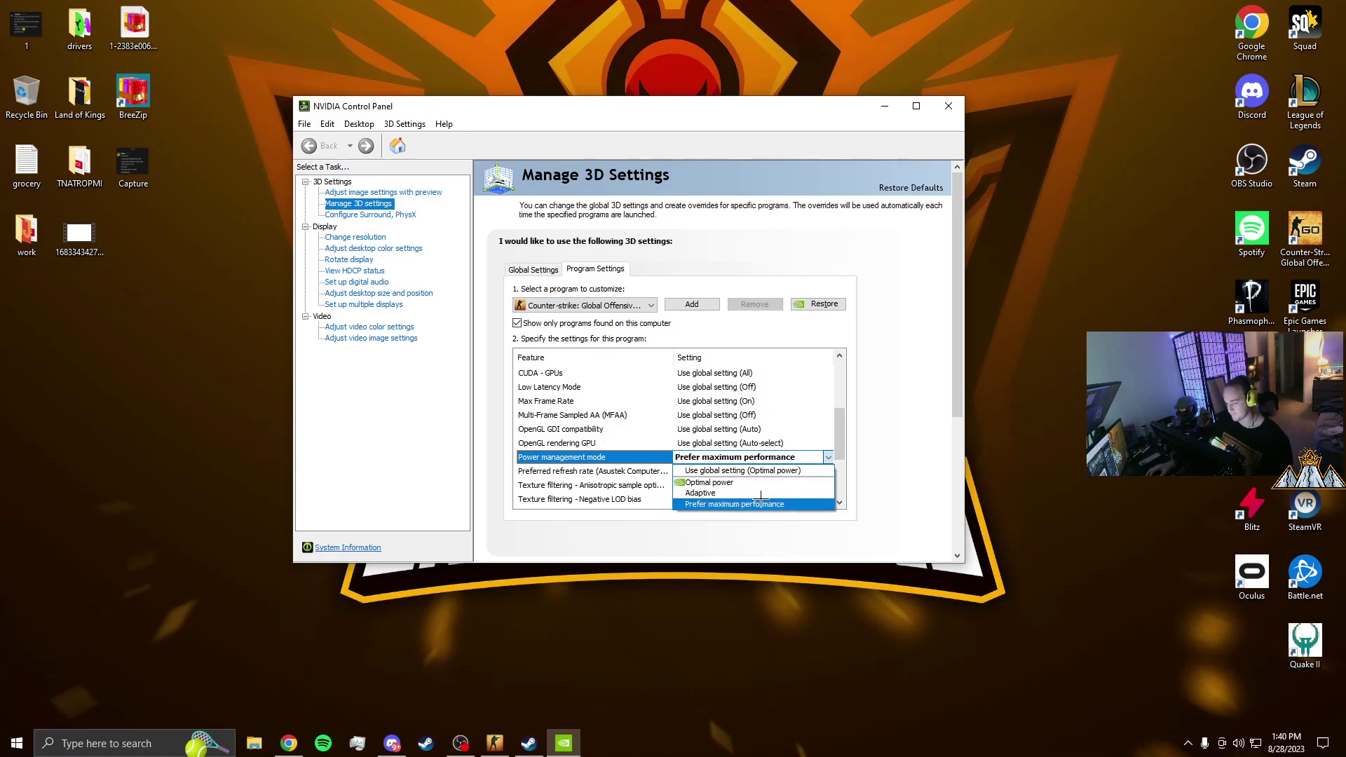
{"action": "left_click", "coordinate": [900, 409]}
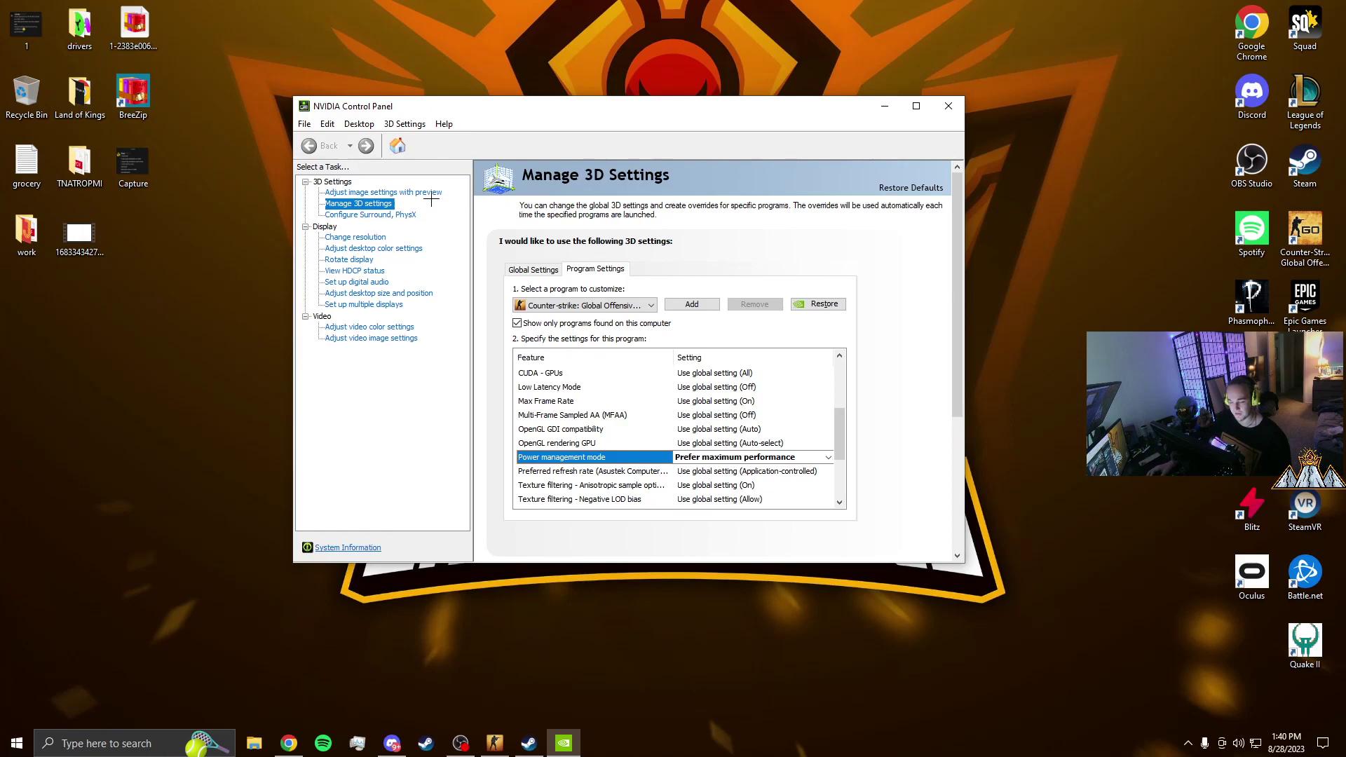
In the desktop size and position settings, set scaling to be performed on the GPU and apply the change.
{"action": "left_click", "coordinate": [371, 296]}
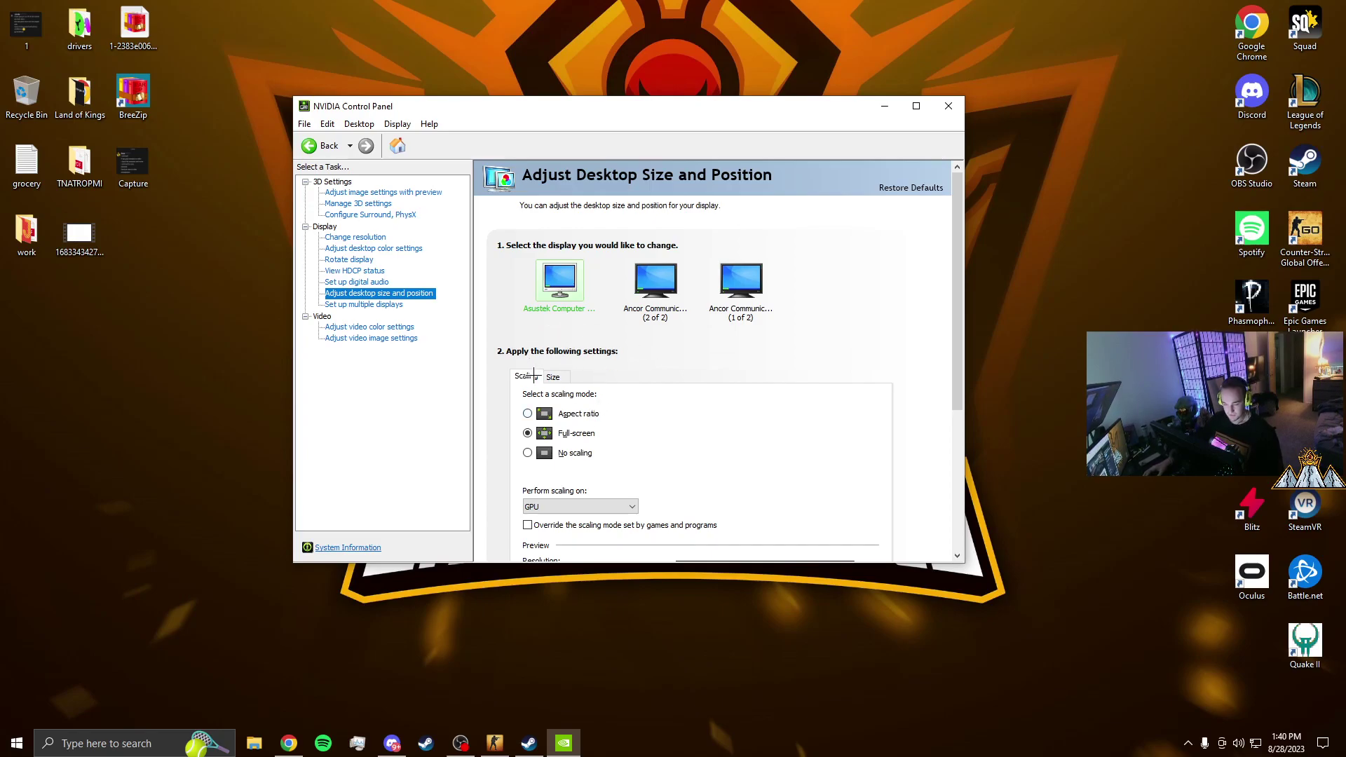
{"action": "scroll", "coordinate": [583, 360], "scroll_direction": "down", "scroll_amount": 1}
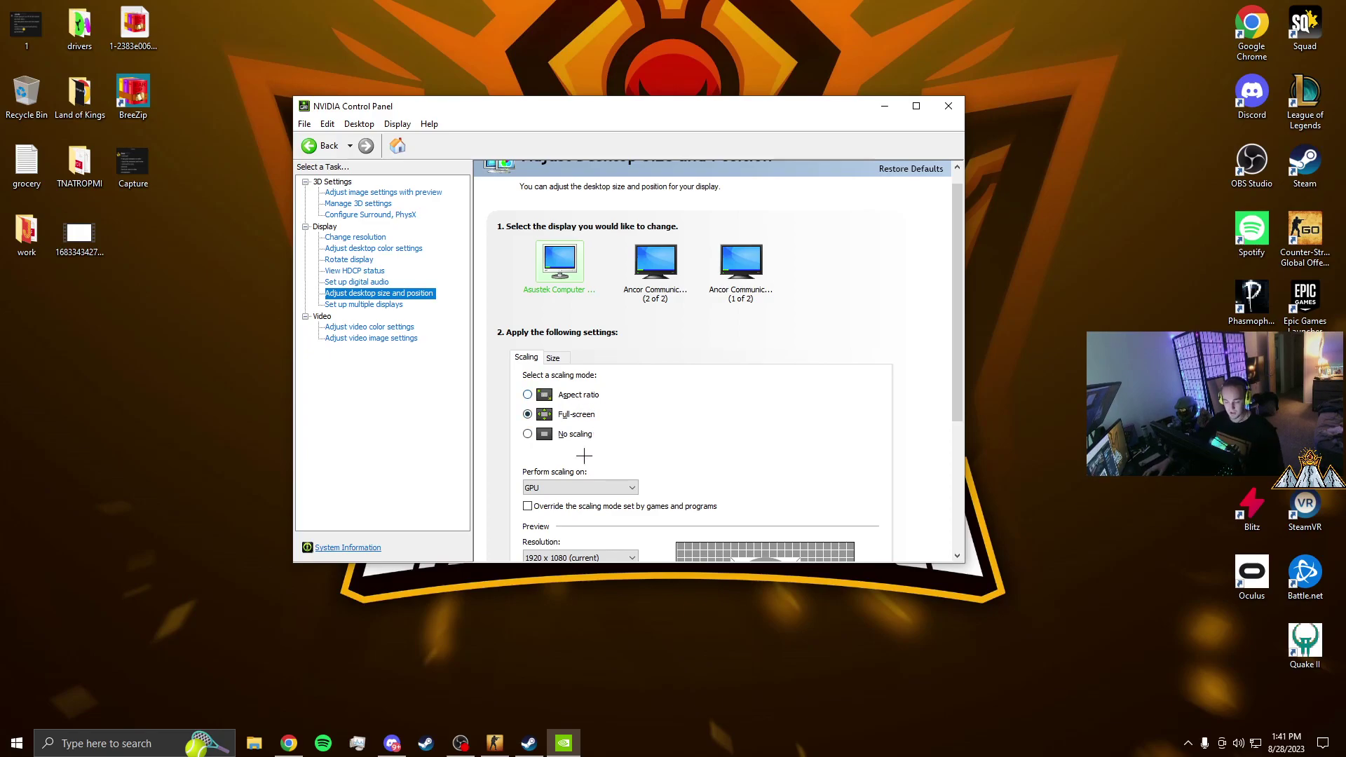
{"action": "scroll", "coordinate": [582, 459], "scroll_direction": "down", "scroll_amount": 1}
{"action": "scroll", "coordinate": [644, 394], "scroll_direction": "down", "scroll_amount": 1}
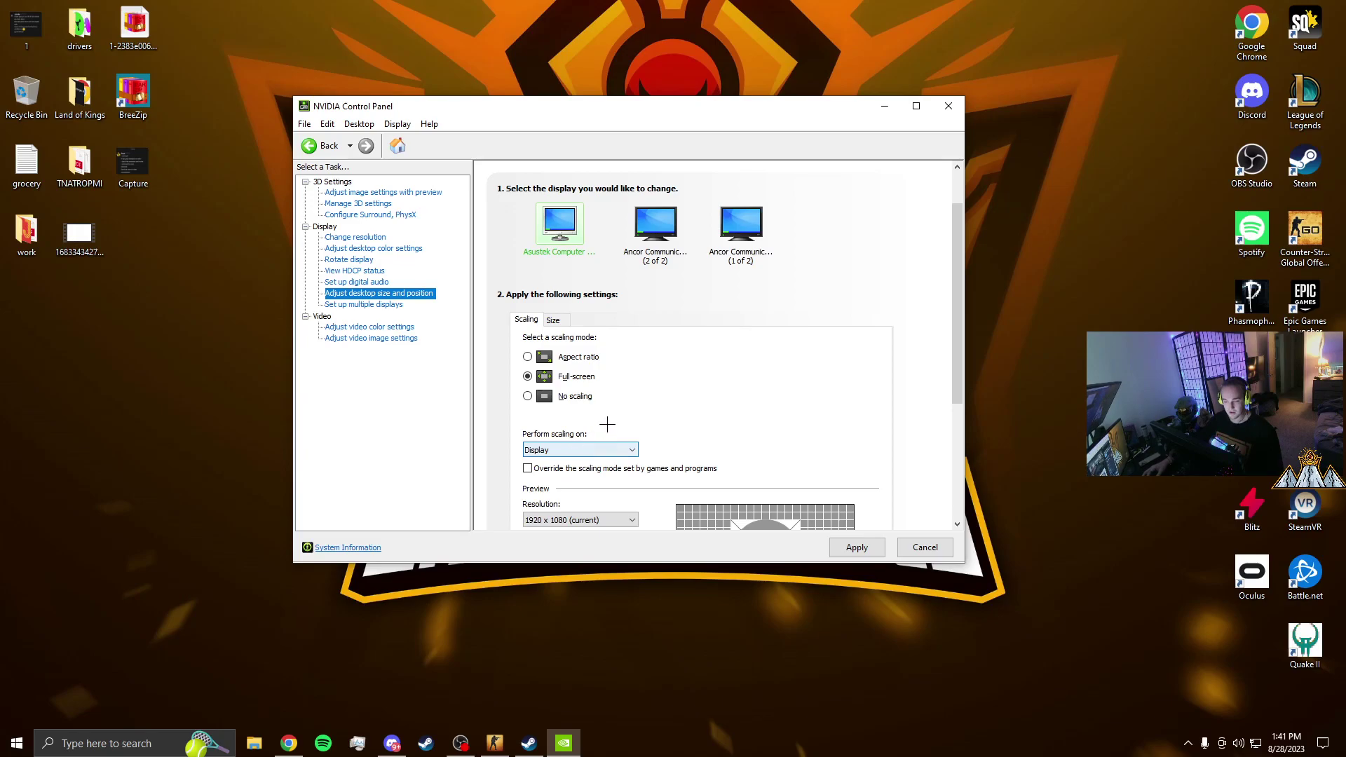
{"action": "left_click", "coordinate": [596, 450]}
{"action": "left_click", "coordinate": [592, 464]}
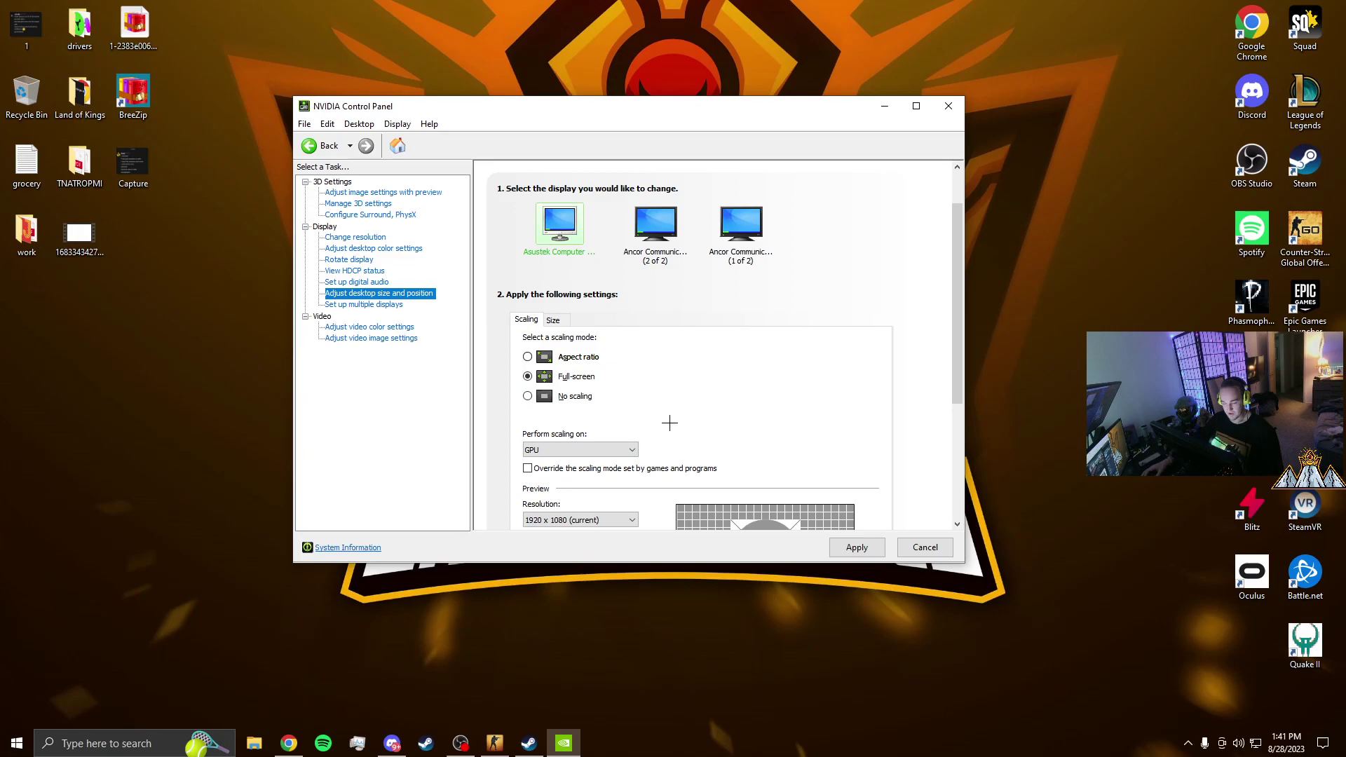
{"action": "left_click", "coordinate": [859, 548]}
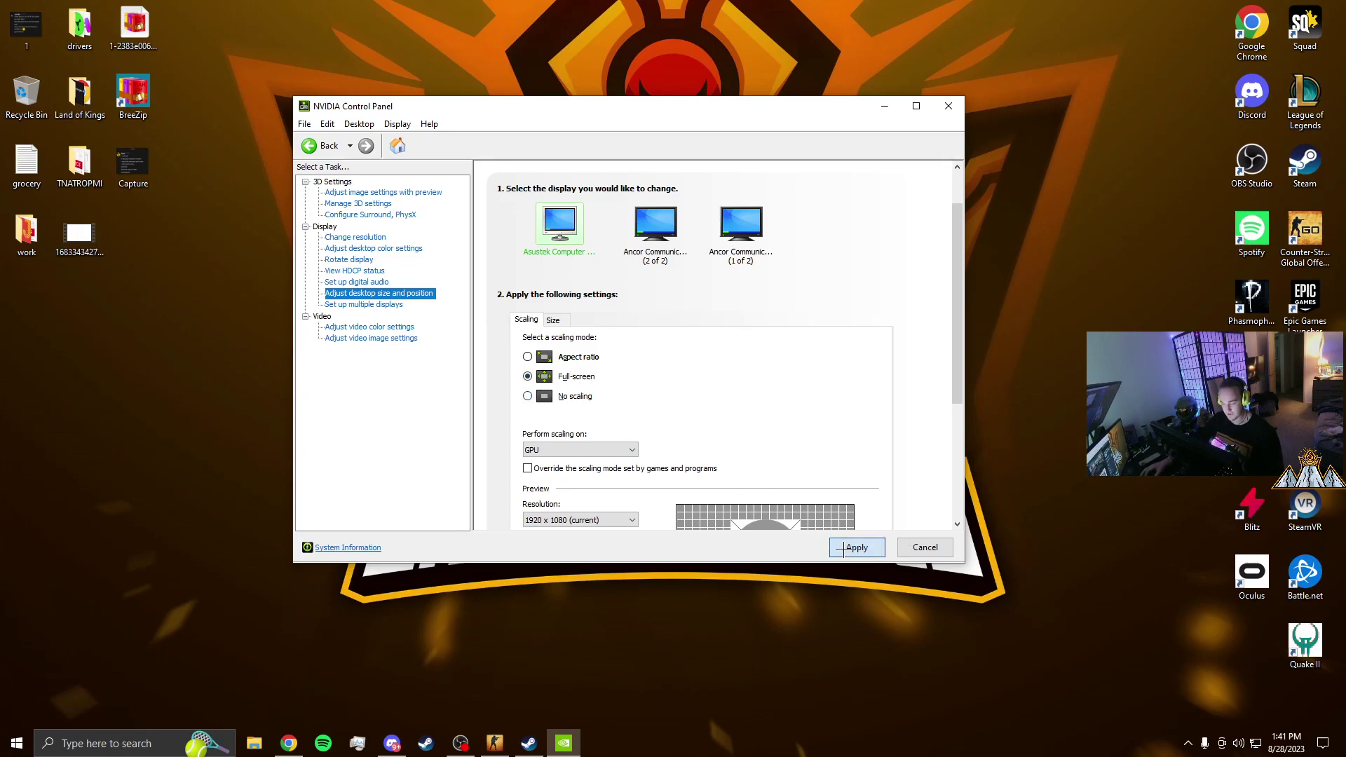
{"action": "left_click", "coordinate": [841, 548]}
Check the resolution and refresh rate choices in the scaling preview and close the NVIDIA Control Panel.
{"action": "scroll", "coordinate": [695, 410], "scroll_direction": "down", "scroll_amount": 2}
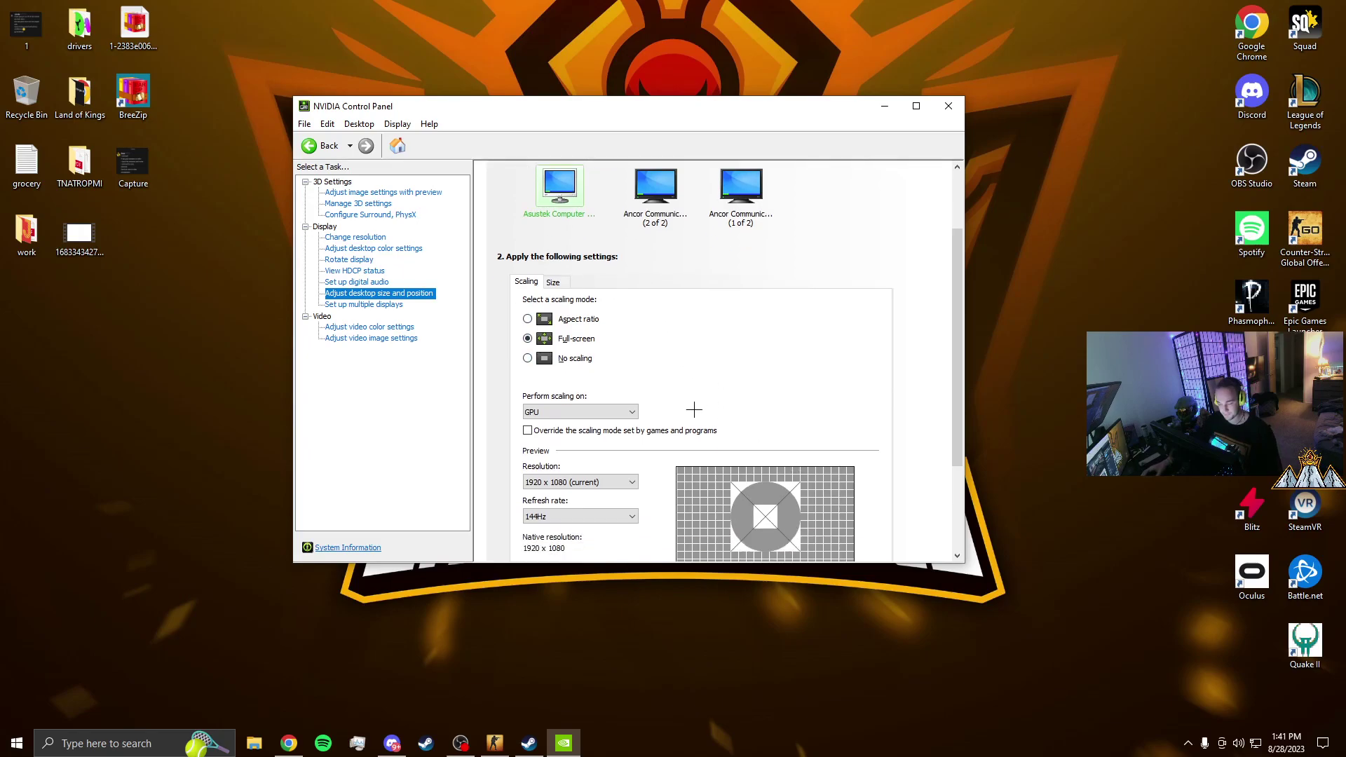
{"action": "scroll", "coordinate": [695, 409], "scroll_direction": "down", "scroll_amount": 1}
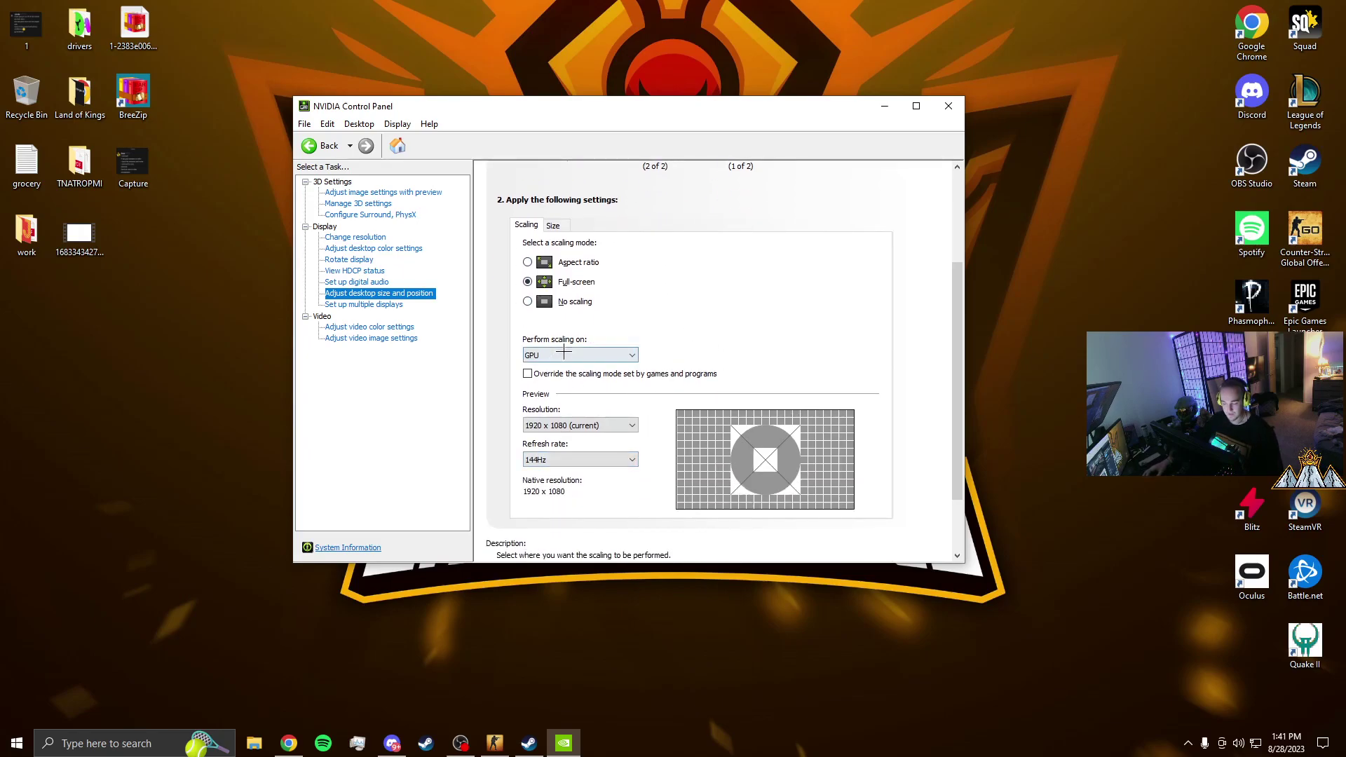
{"action": "left_click", "coordinate": [612, 425]}
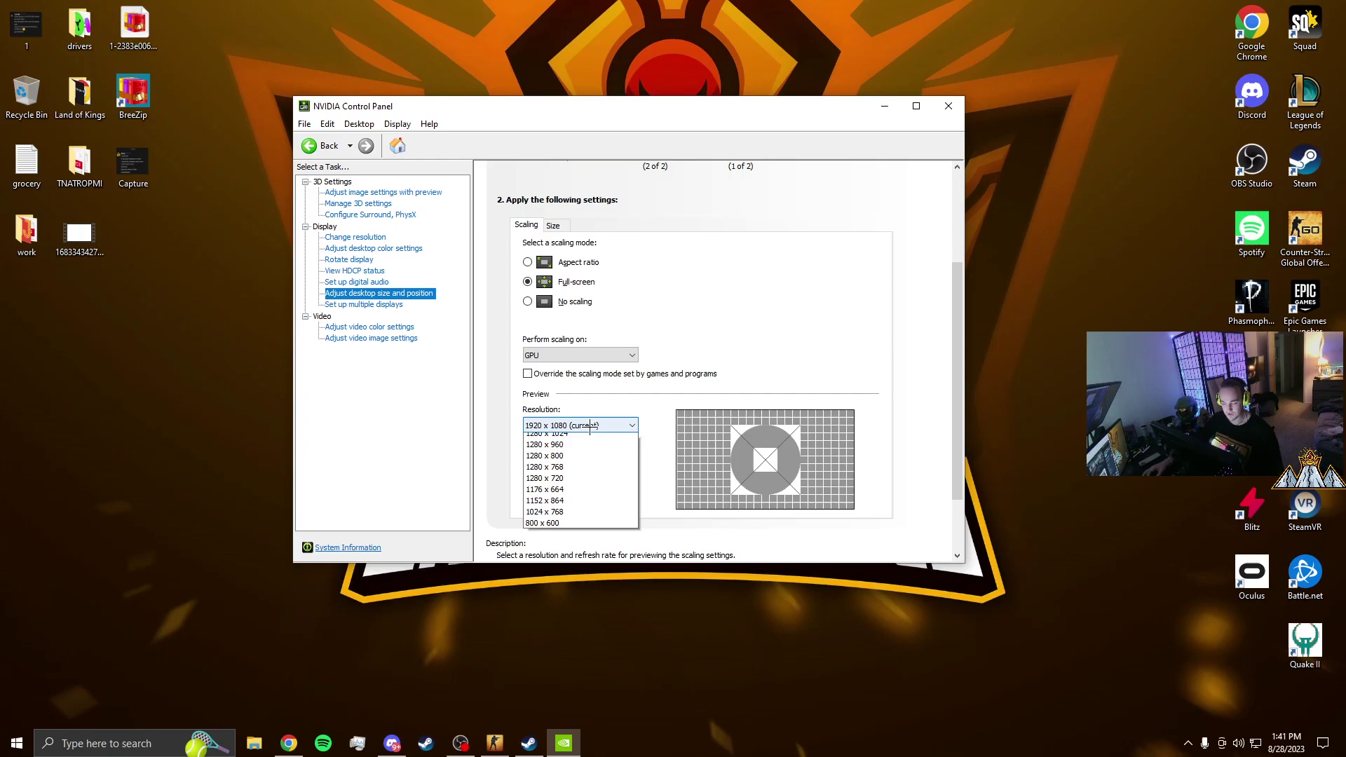
{"action": "left_click", "coordinate": [590, 426]}
{"action": "left_click", "coordinate": [565, 460]}
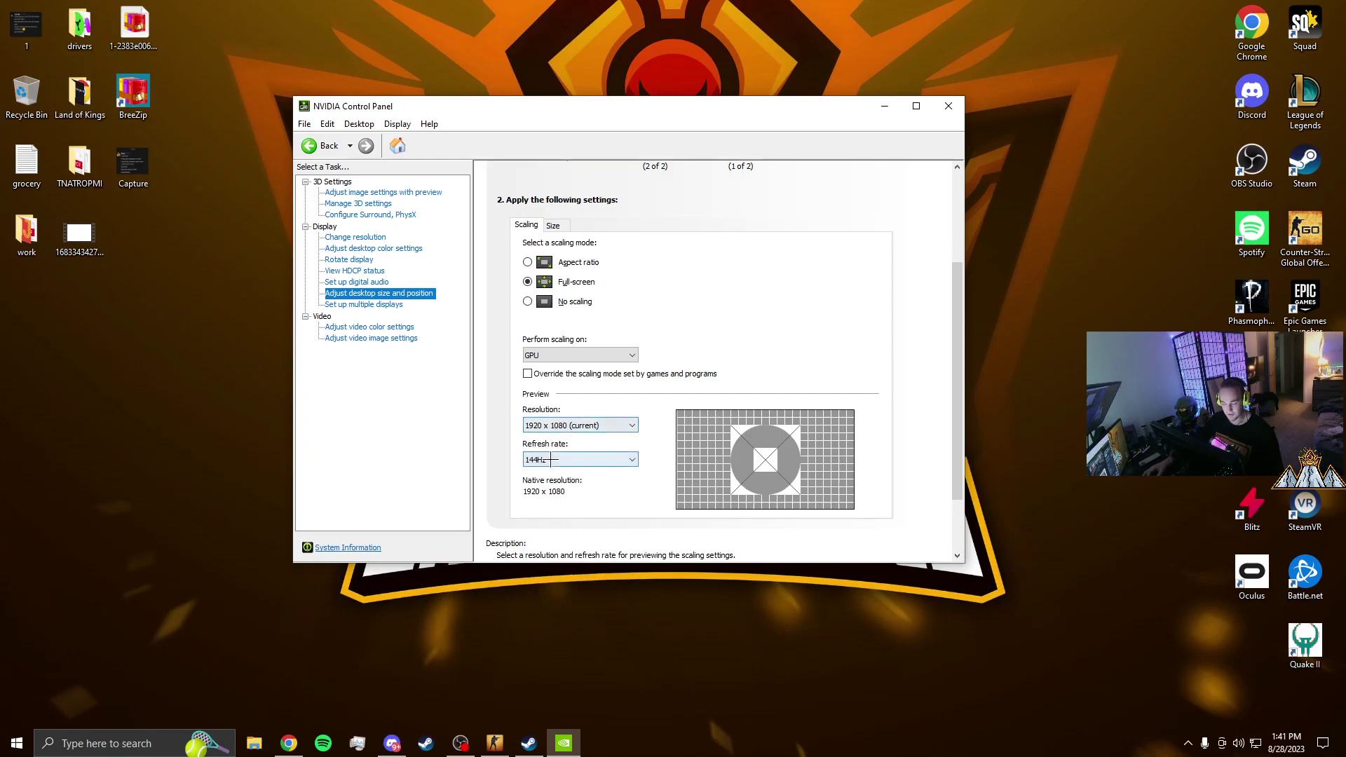
{"action": "left_click", "coordinate": [557, 474]}
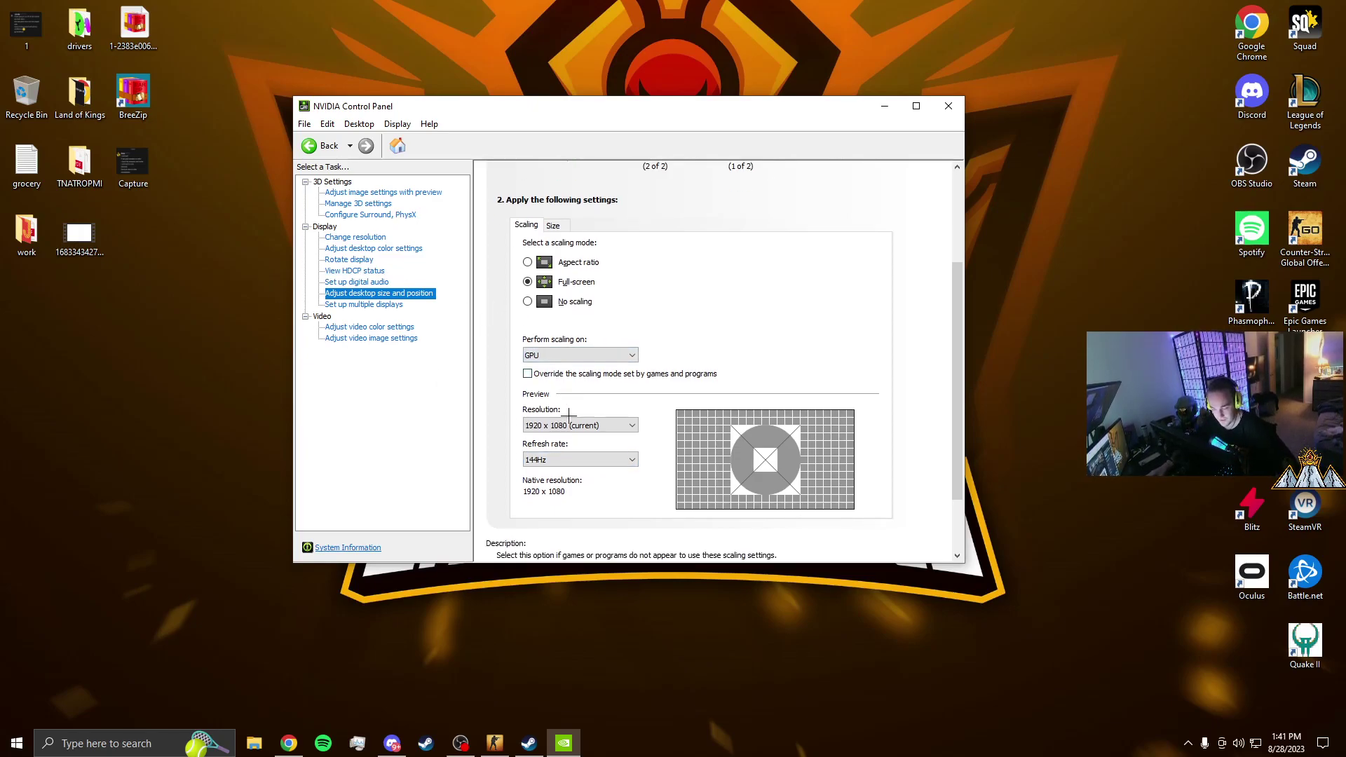
{"action": "scroll", "coordinate": [547, 378], "scroll_direction": "down", "scroll_amount": 2}
{"action": "scroll", "coordinate": [561, 402], "scroll_direction": "up", "scroll_amount": 1}
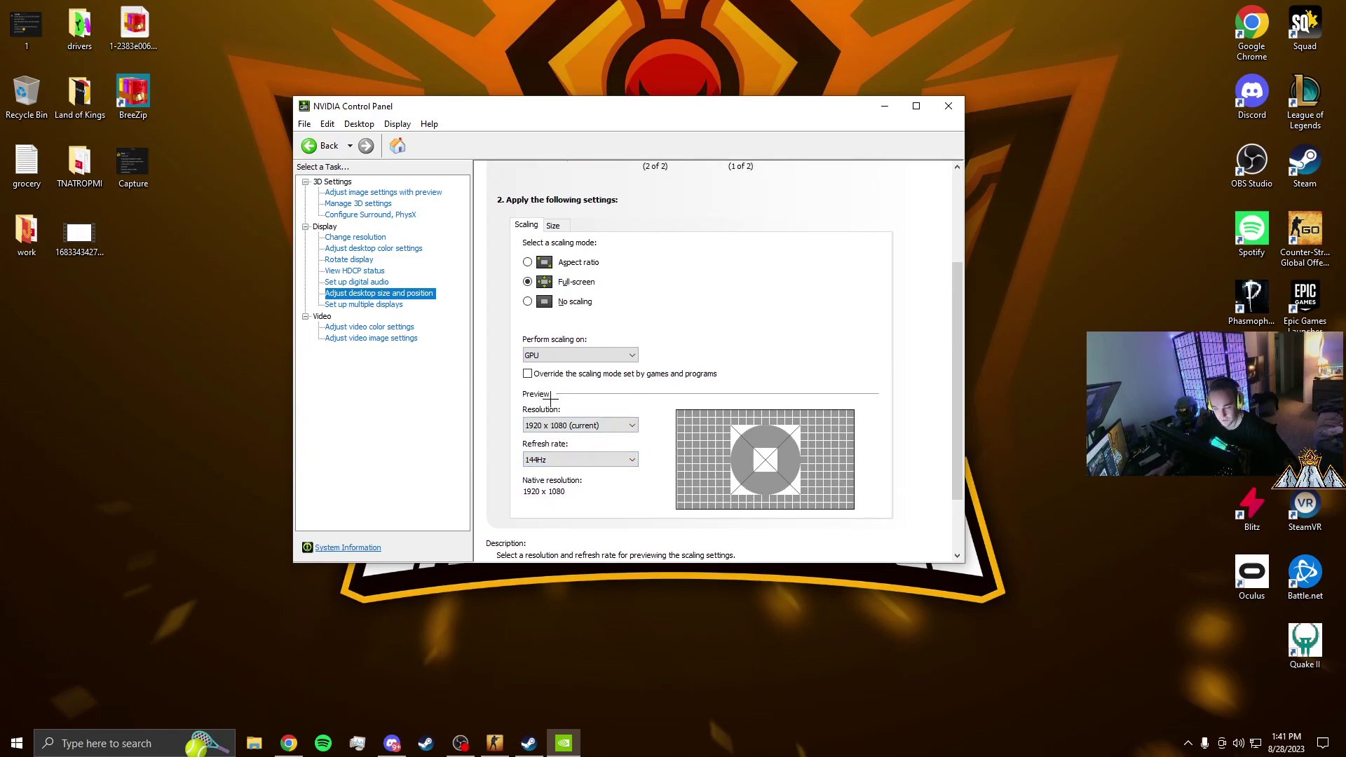
{"action": "scroll", "coordinate": [722, 275], "scroll_direction": "up", "scroll_amount": 3}
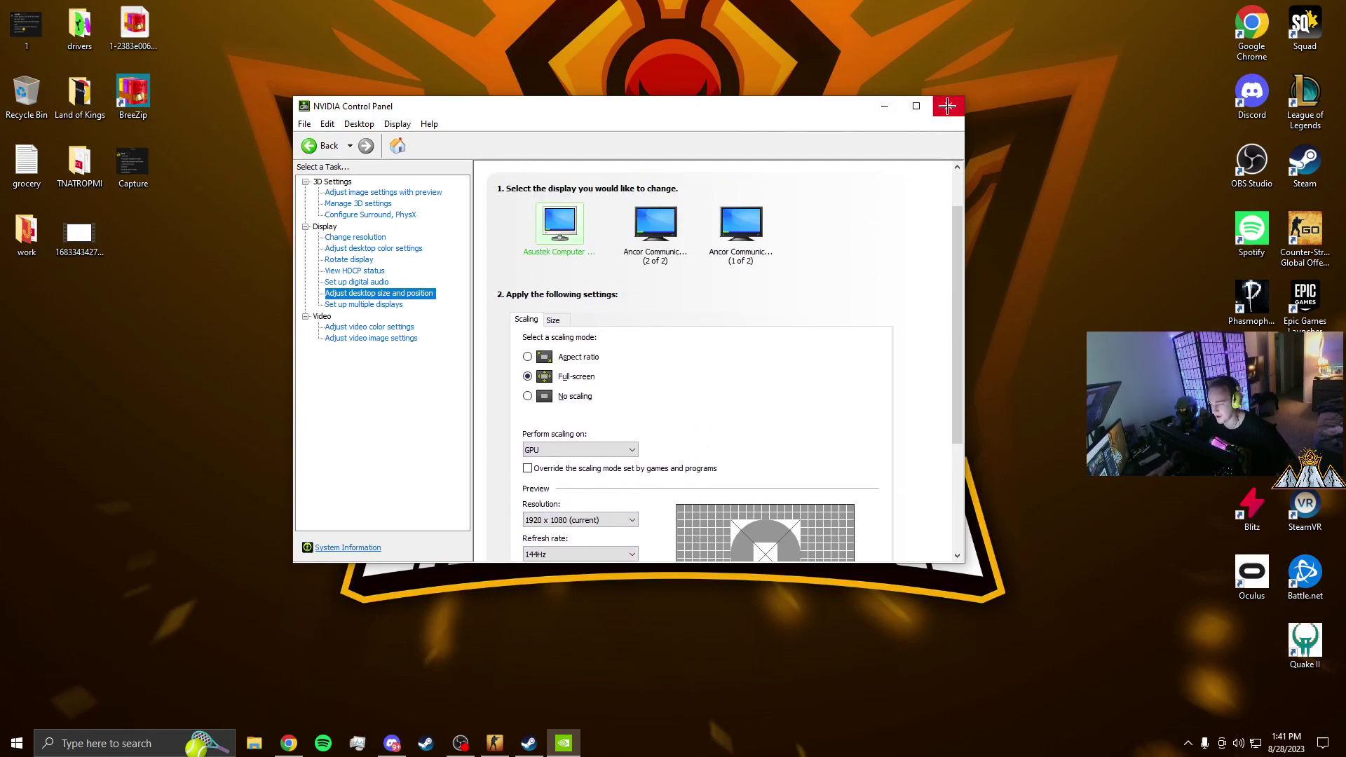
{"action": "left_click", "coordinate": [949, 106]}
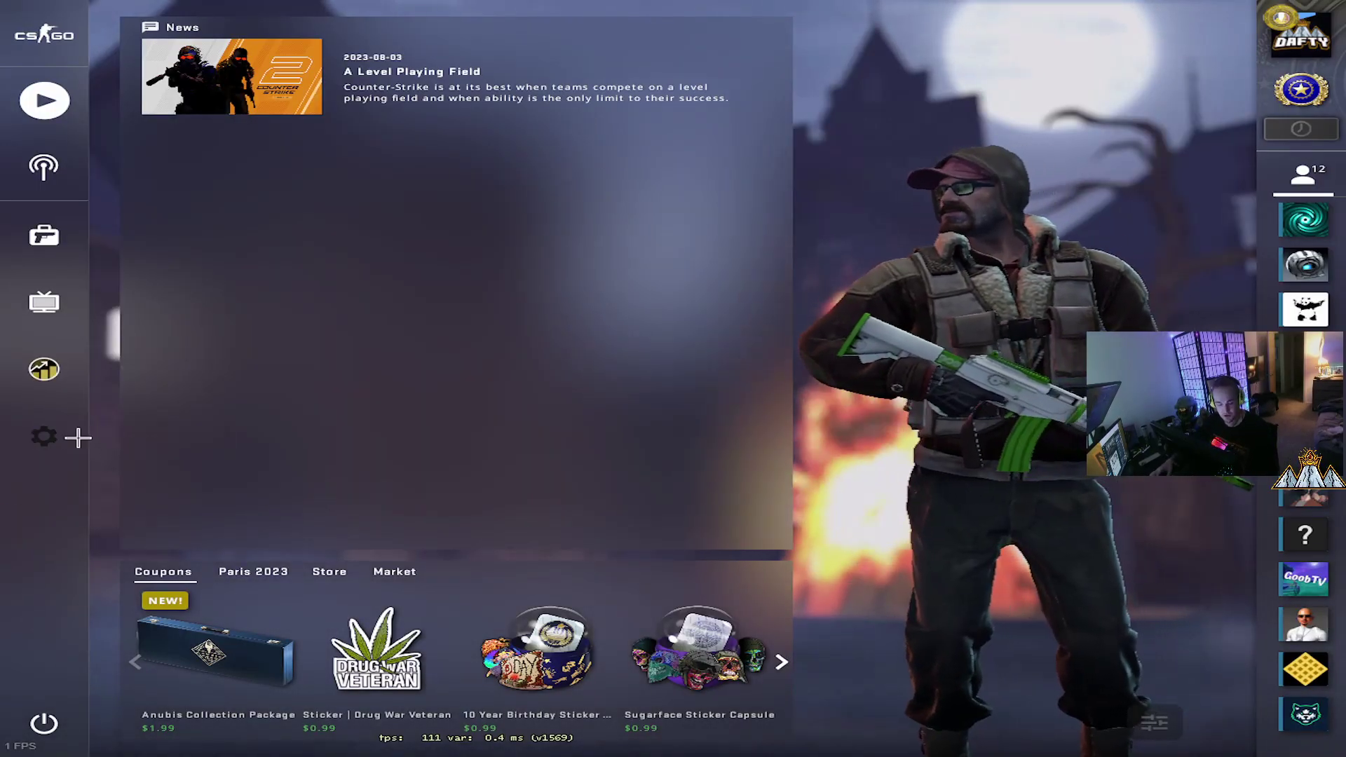
Open the video settings in Counter-Strike: Global Offensive and check the aspect ratio and resolution options.
{"action": "left_click", "coordinate": [43, 436]}
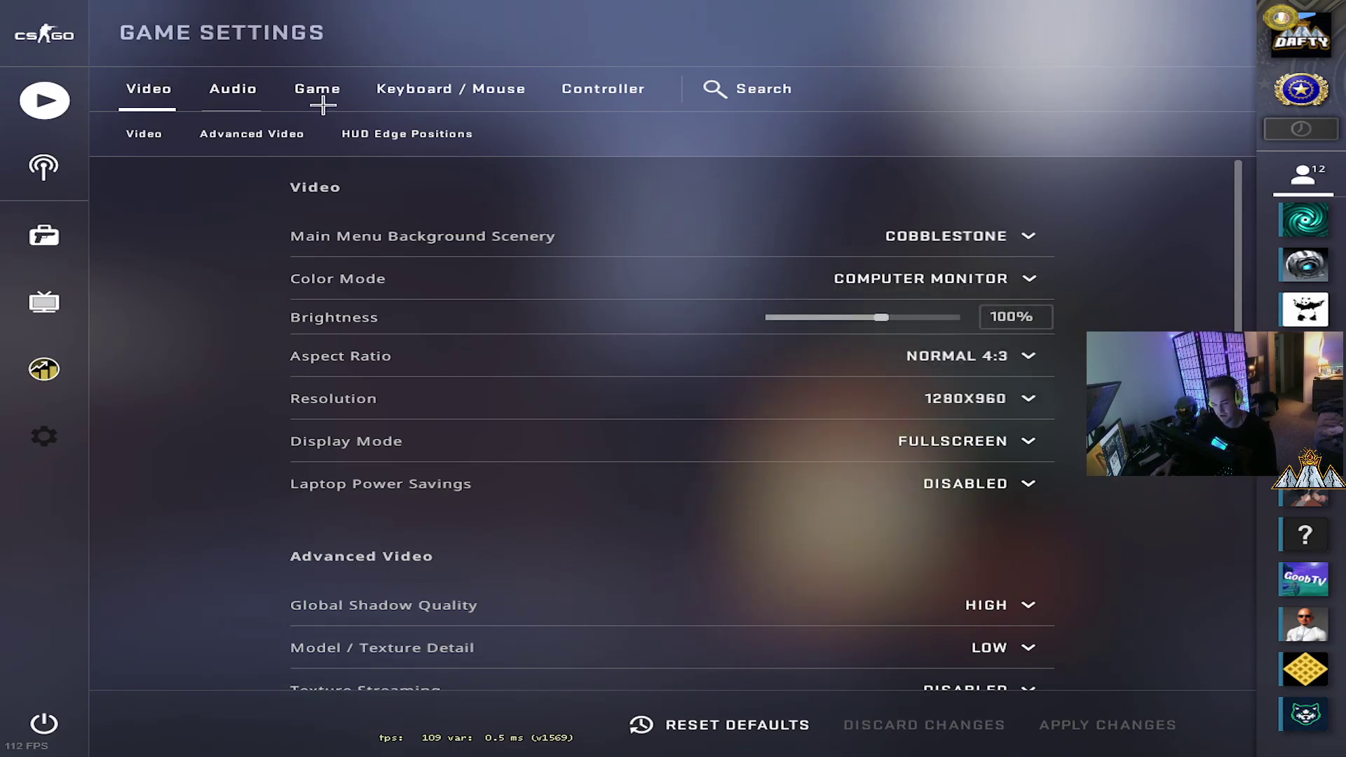
{"action": "left_click", "coordinate": [1028, 356]}
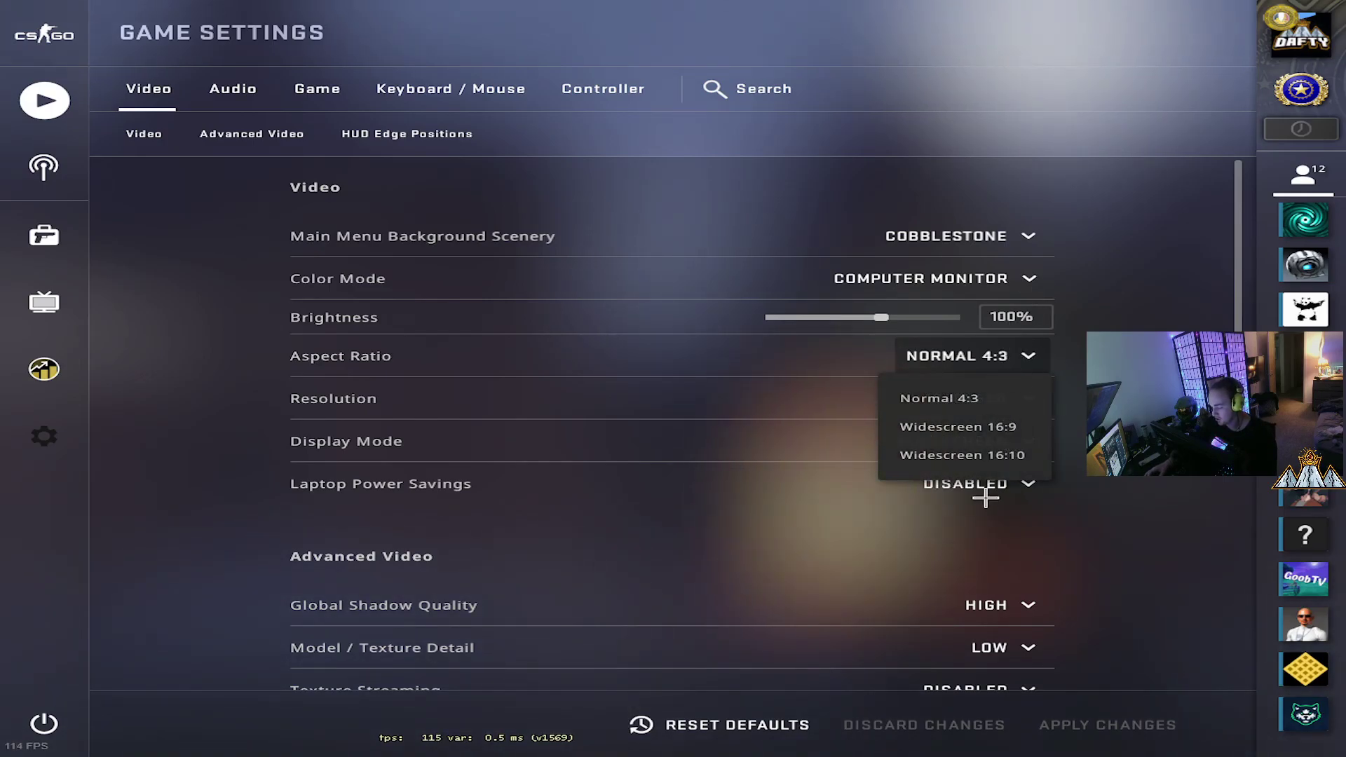
{"action": "left_click", "coordinate": [1010, 353]}
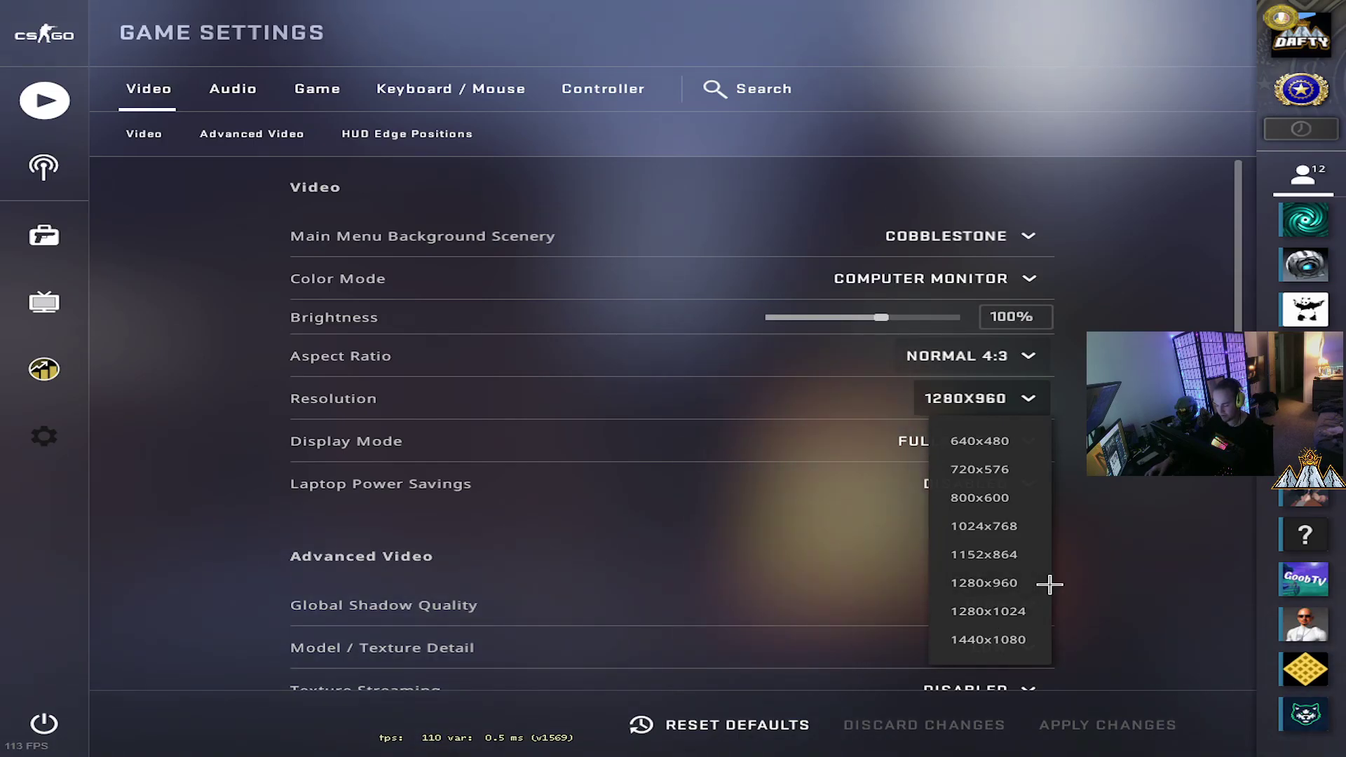
{"action": "left_click", "coordinate": [1029, 401]}
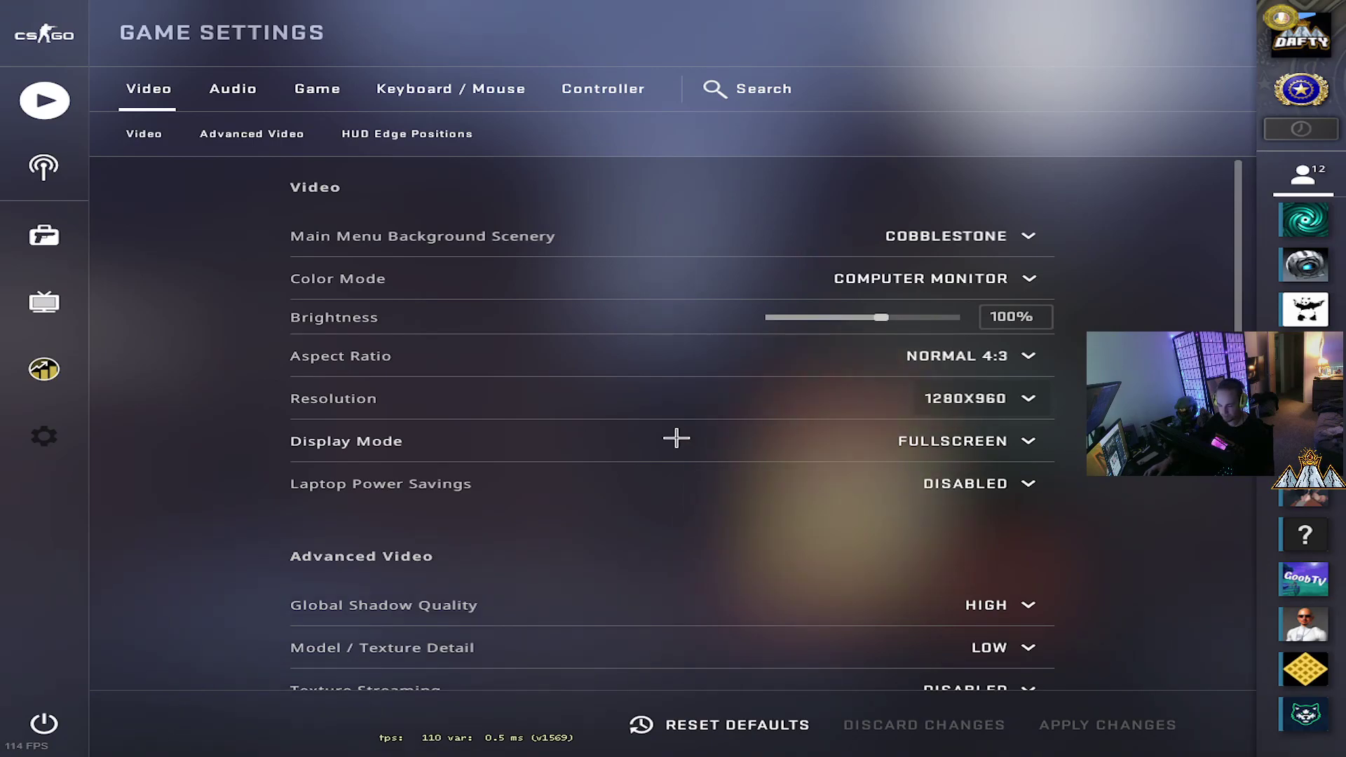
Review the game's advanced video settings, from global shadow quality through anti-aliasing and texture filtering to Uber Shaders.
{"action": "mouse_move", "coordinate": [335, 484]}
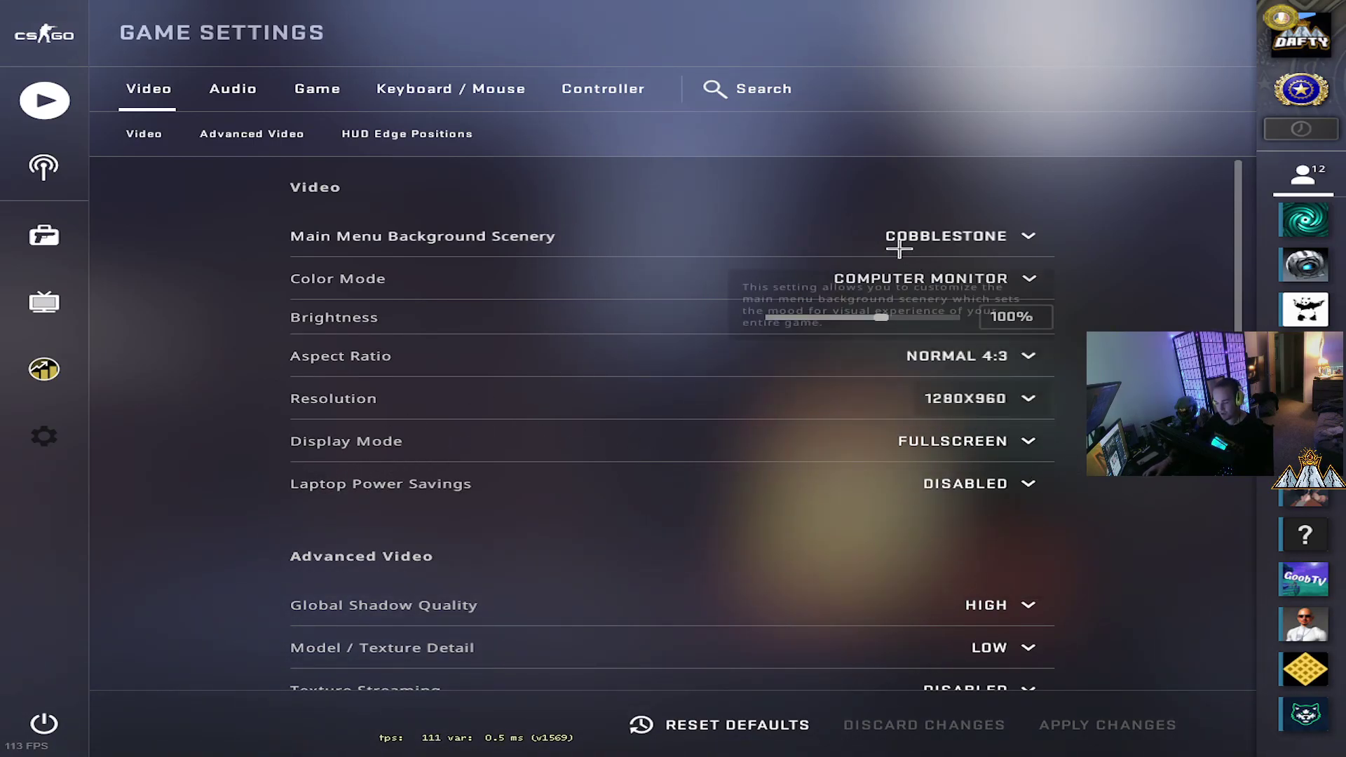
{"action": "scroll", "coordinate": [433, 372], "scroll_direction": "down", "scroll_amount": 3}
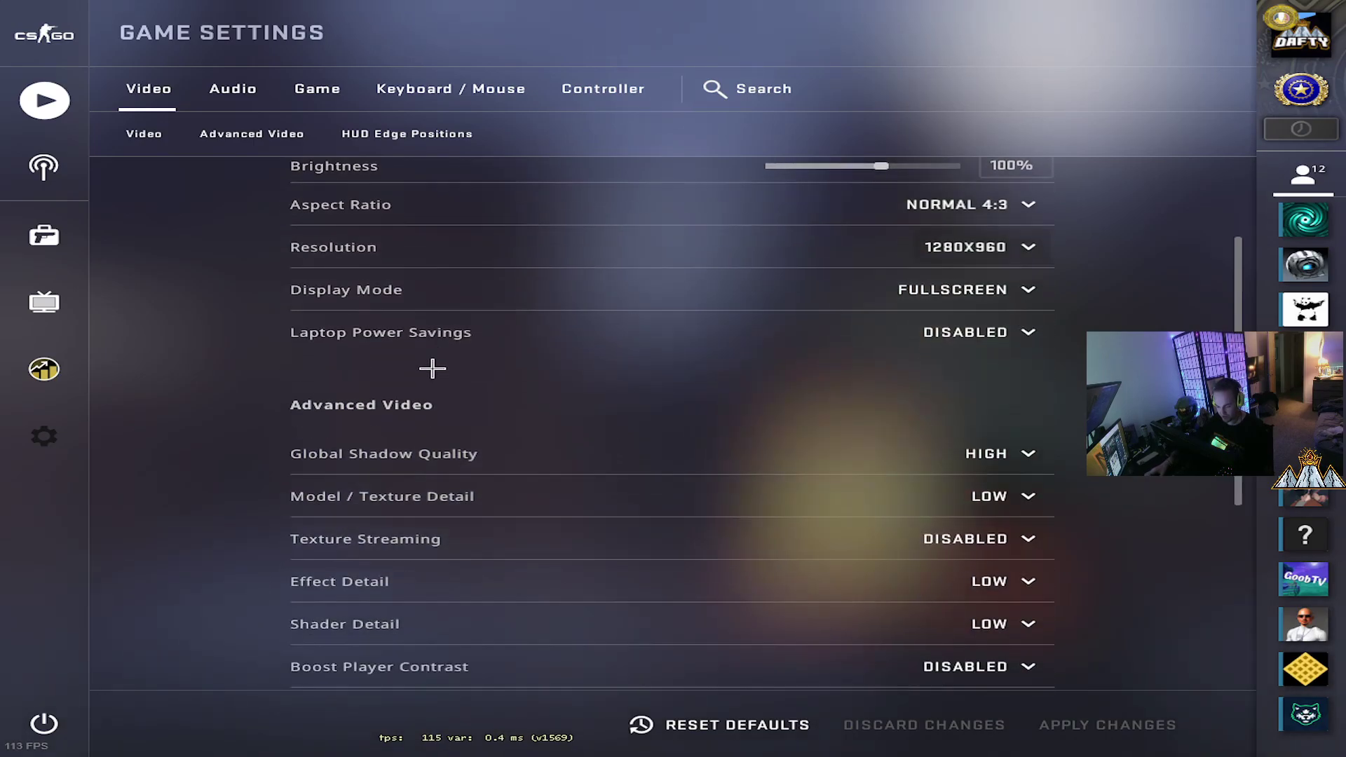
{"action": "scroll", "coordinate": [597, 298], "scroll_direction": "down", "scroll_amount": 4}
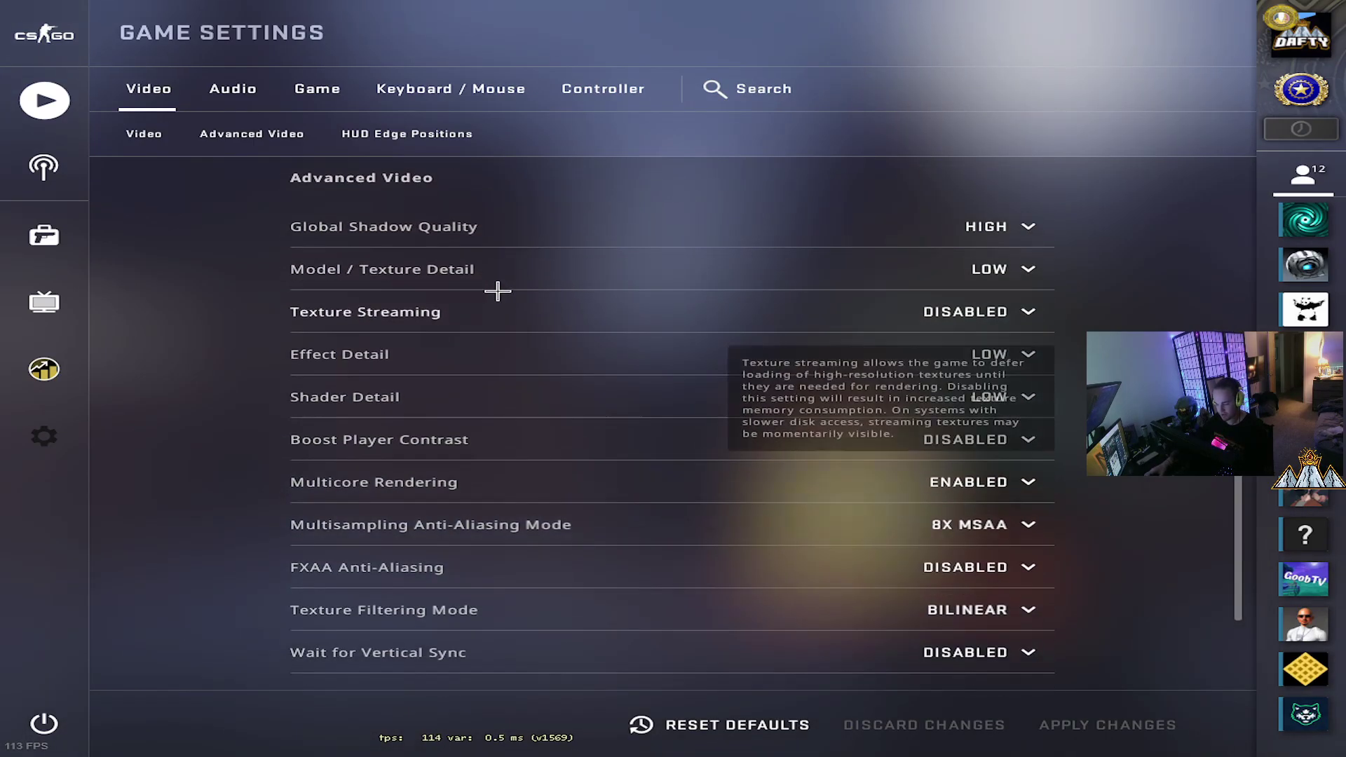
{"action": "scroll", "coordinate": [674, 421], "scroll_direction": "down", "scroll_amount": 1}
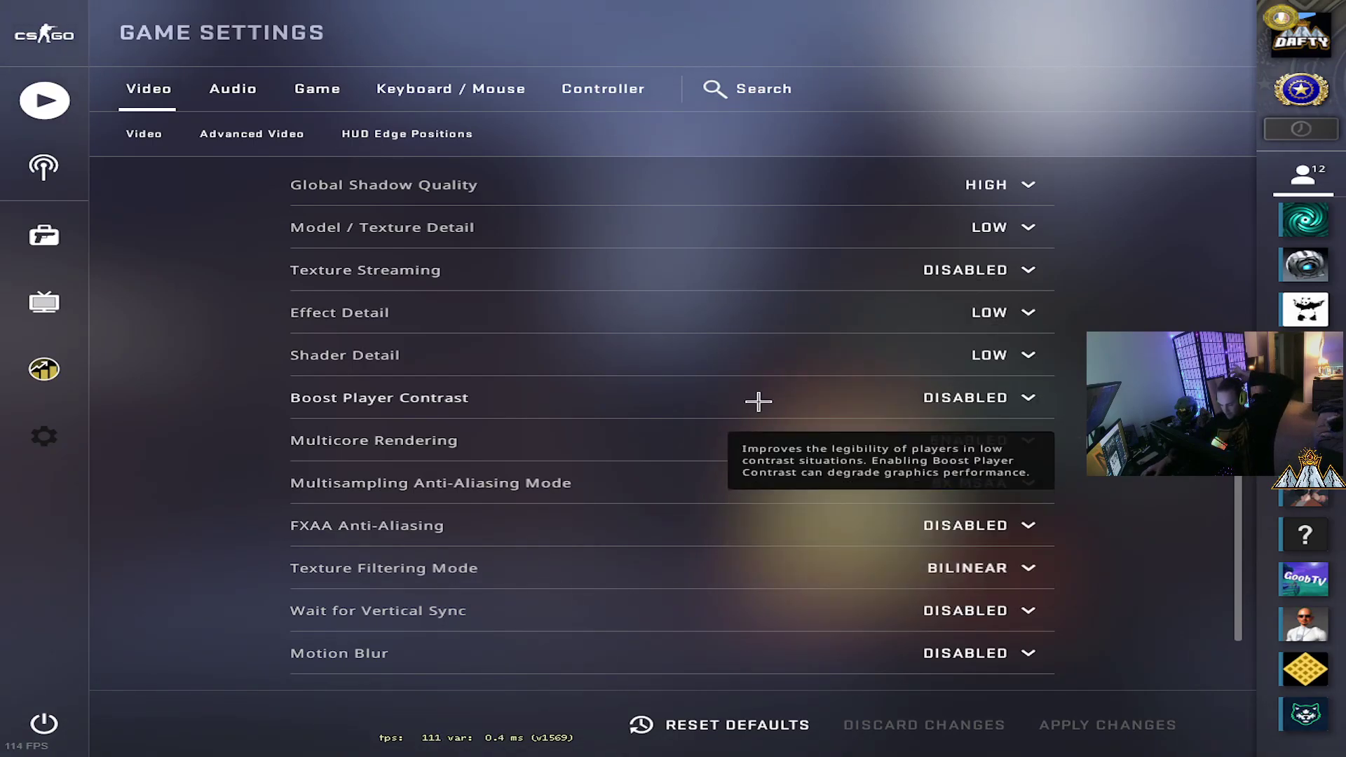
{"action": "scroll", "coordinate": [875, 437], "scroll_direction": "down", "scroll_amount": 1}
{"action": "scroll", "coordinate": [875, 437], "scroll_direction": "down", "scroll_amount": 1}
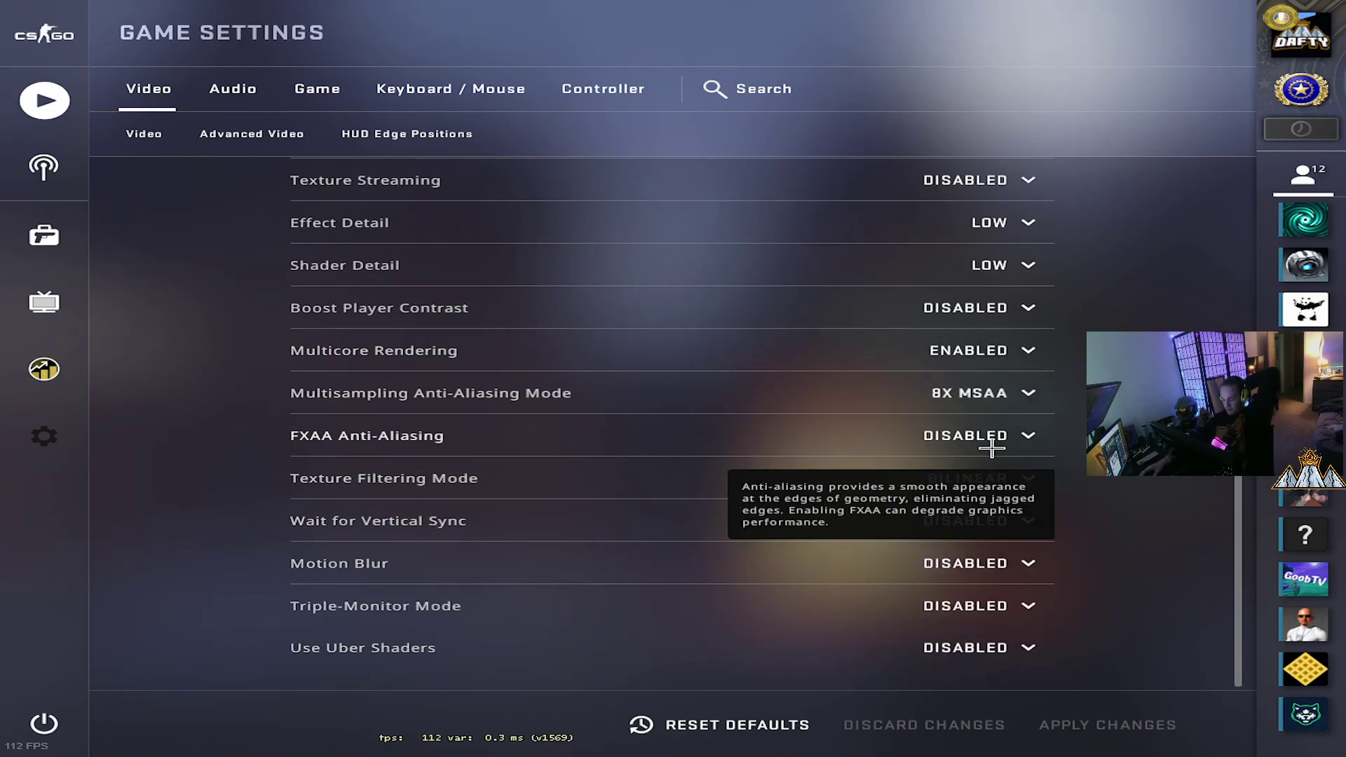
{"action": "scroll", "coordinate": [757, 470], "scroll_direction": "up", "scroll_amount": 5}
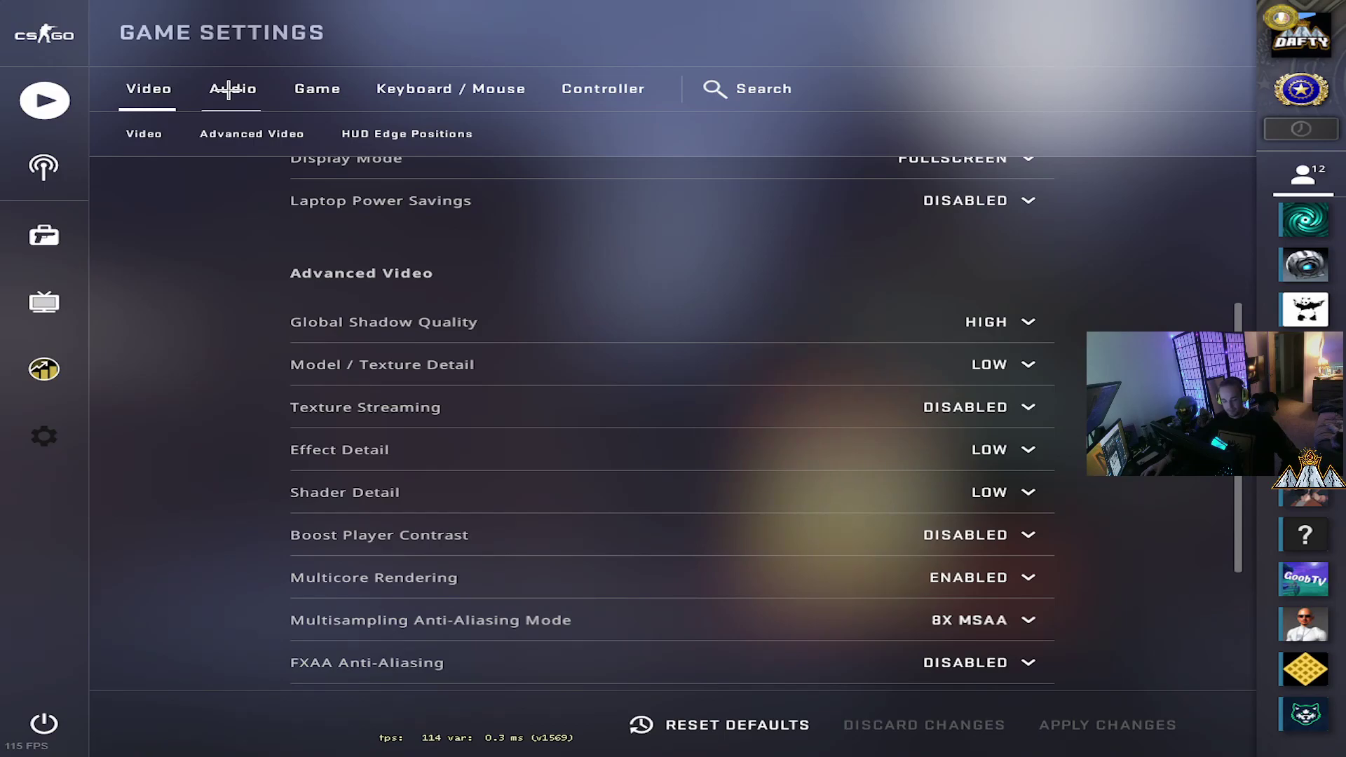
{"action": "mouse_move", "coordinate": [355, 422]}
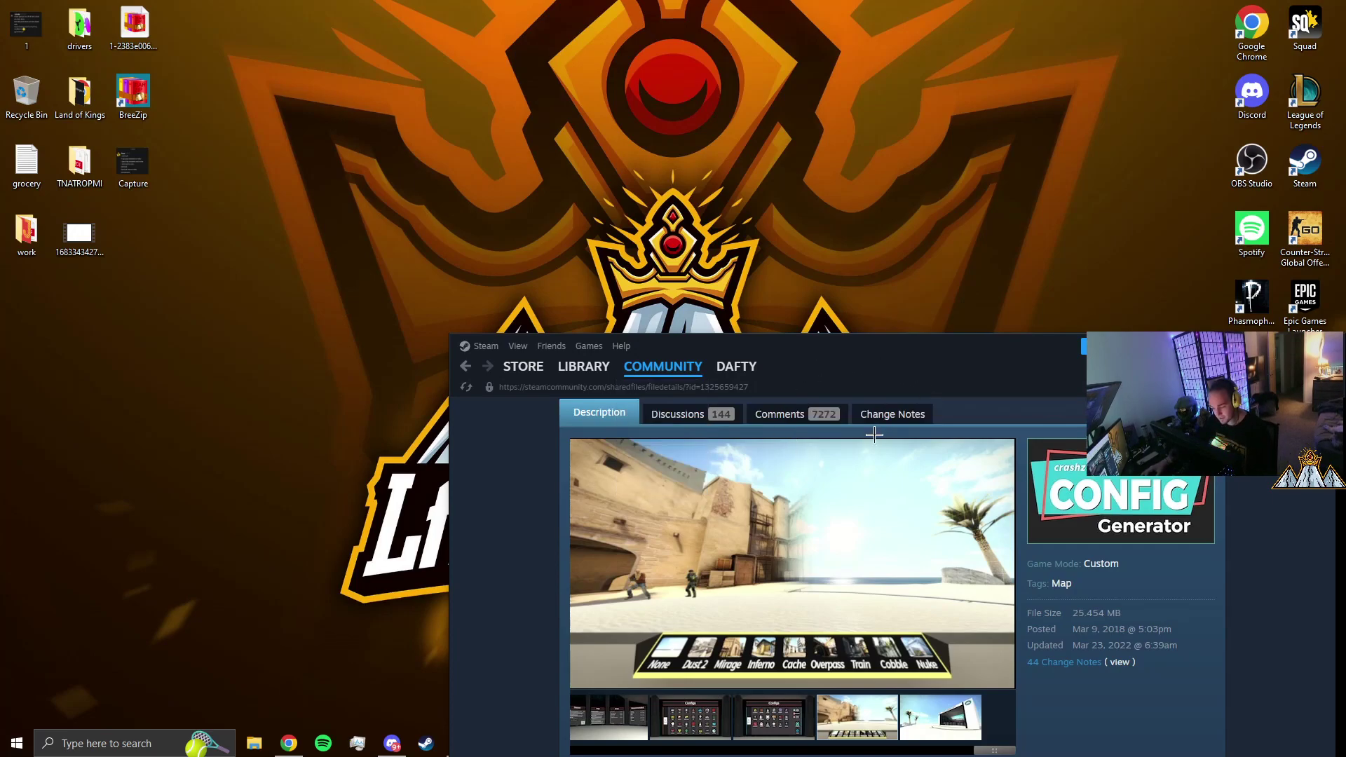
Look over the Config Generator map's Workshop page in Steam.
{"action": "scroll", "coordinate": [962, 533], "scroll_direction": "down", "scroll_amount": 2}
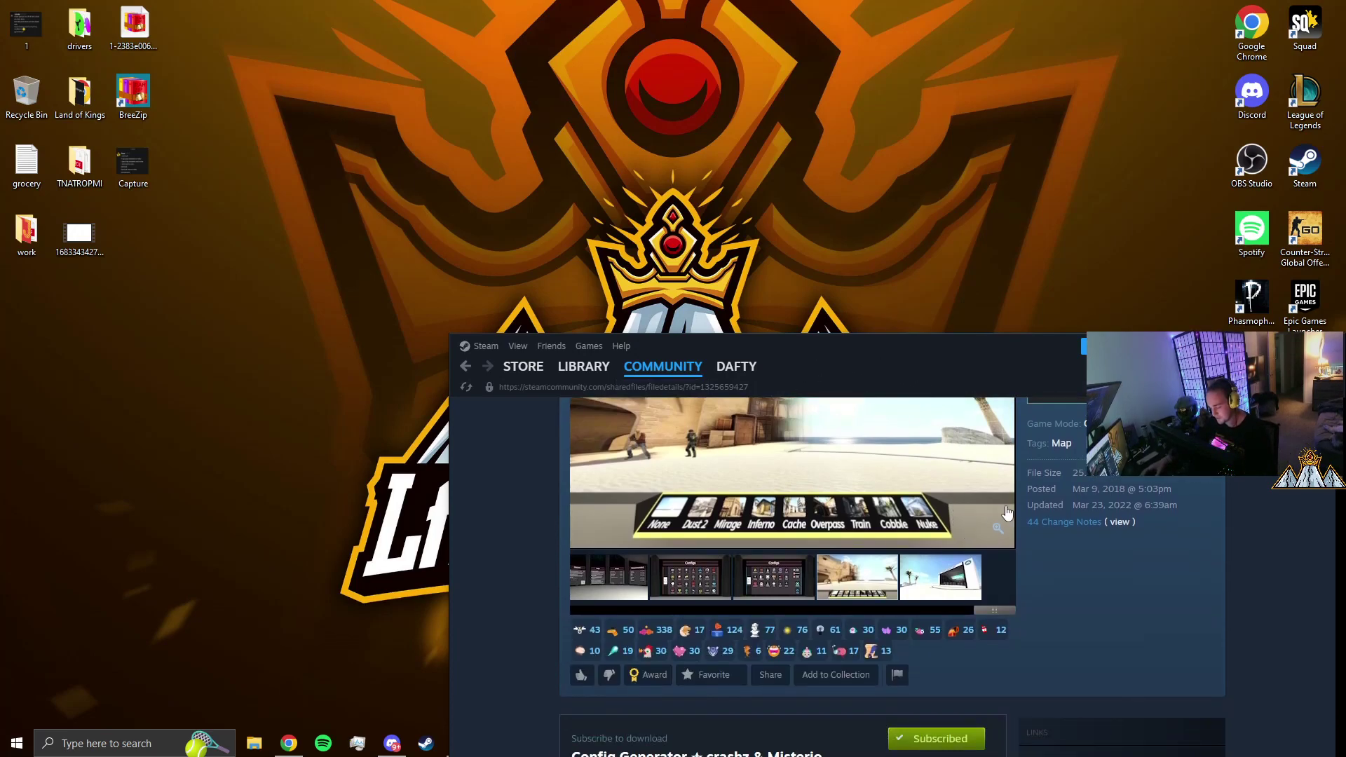
{"action": "scroll", "coordinate": [1011, 525], "scroll_direction": "up", "scroll_amount": 3}
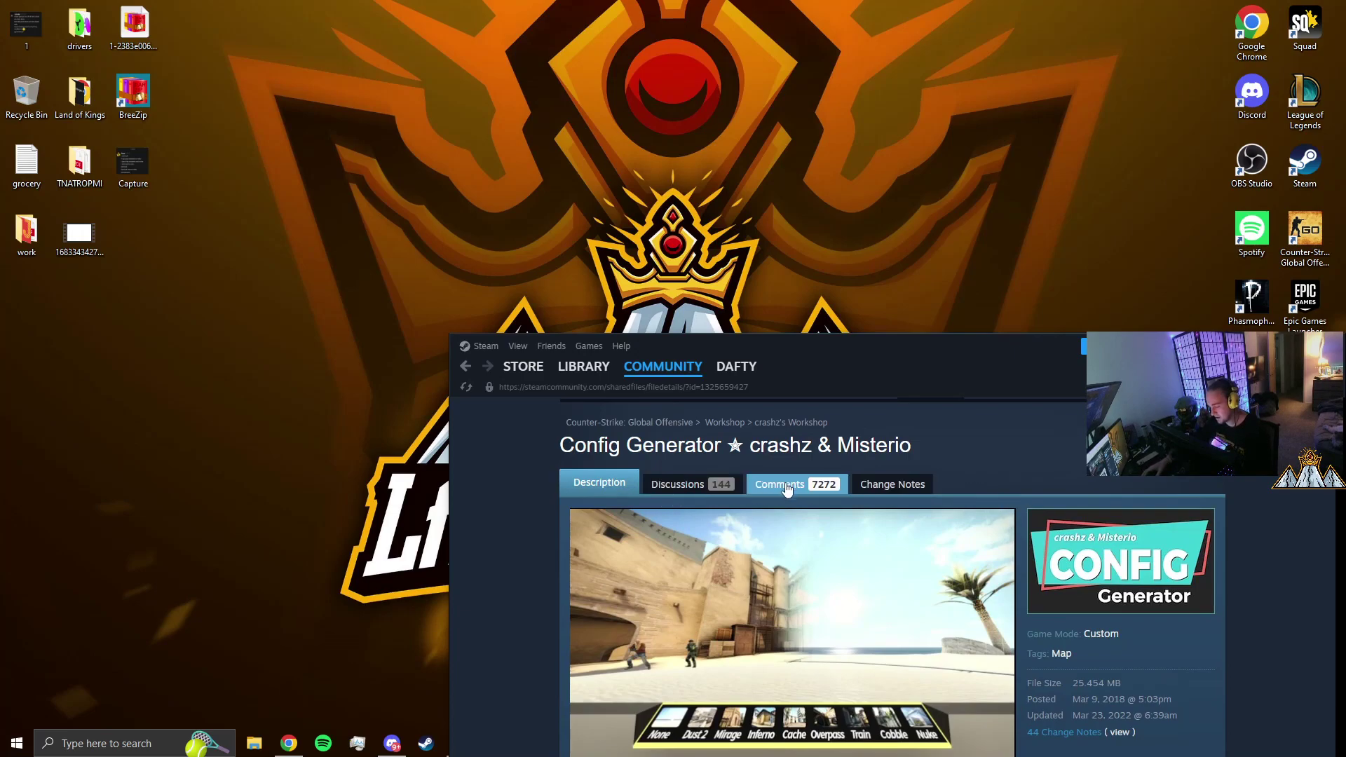
Review the Config Generator Workshop page's title, preview images, subscription status and last update date.
{"action": "left_click_drag", "start_coordinate": [562, 448], "coordinate": [722, 446]}
{"action": "left_click", "coordinate": [910, 448]}
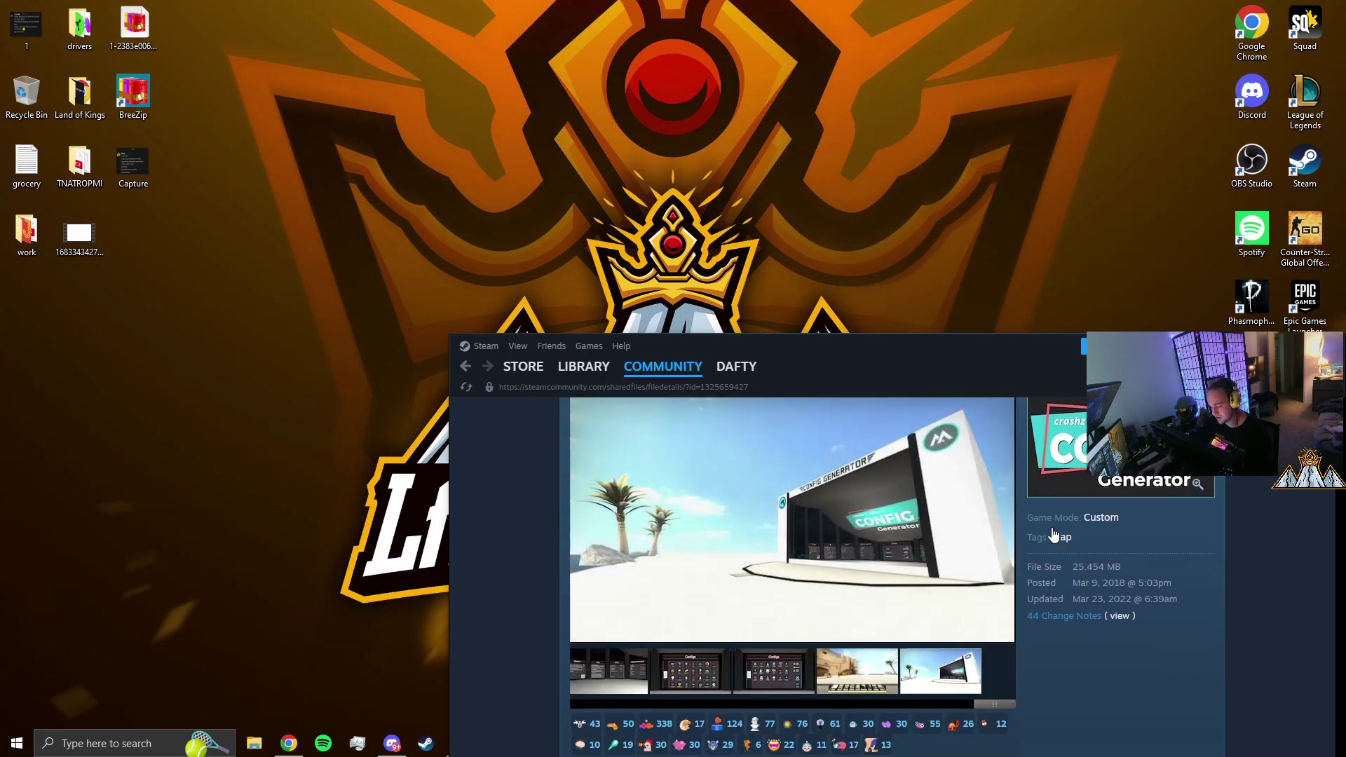
{"action": "scroll", "coordinate": [966, 466], "scroll_direction": "down", "scroll_amount": 5}
{"action": "scroll", "coordinate": [911, 582], "scroll_direction": "down", "scroll_amount": 6}
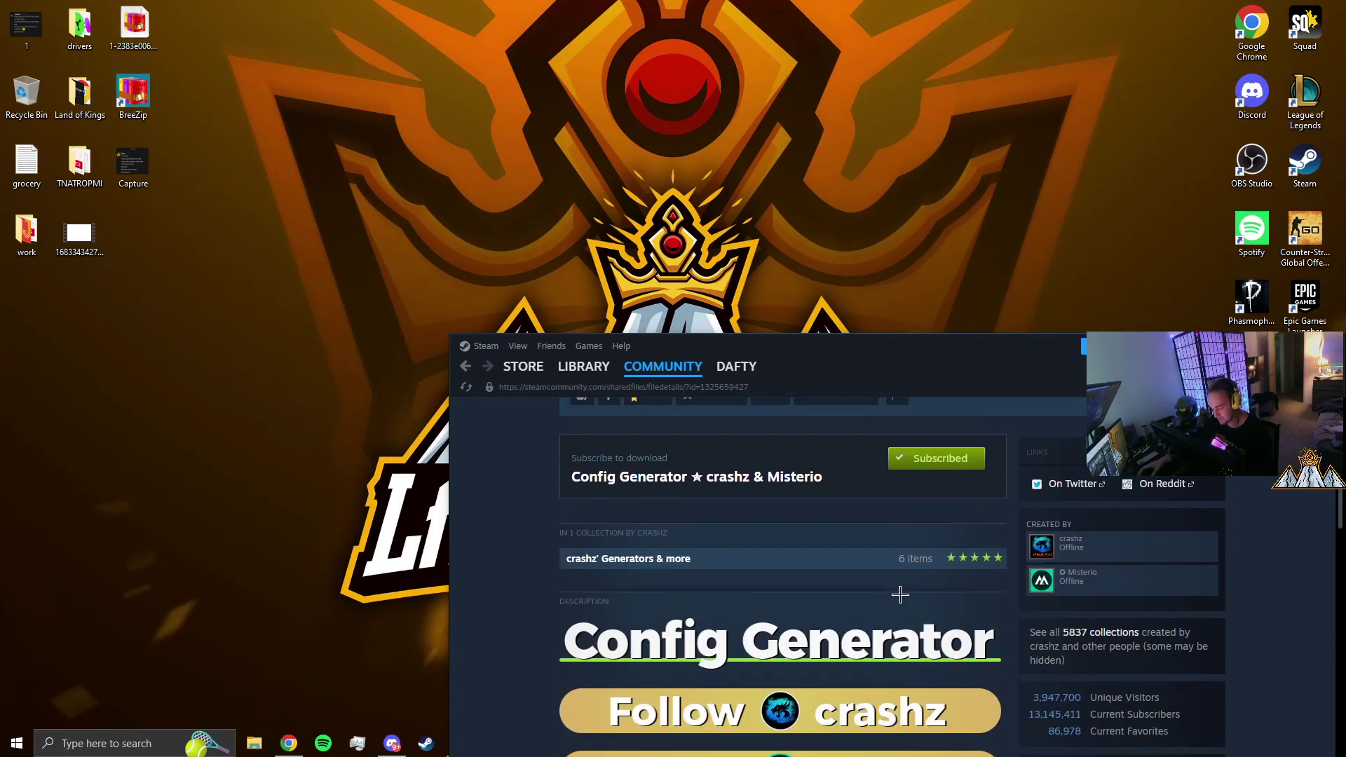
{"action": "scroll", "coordinate": [884, 589], "scroll_direction": "up", "scroll_amount": 5}
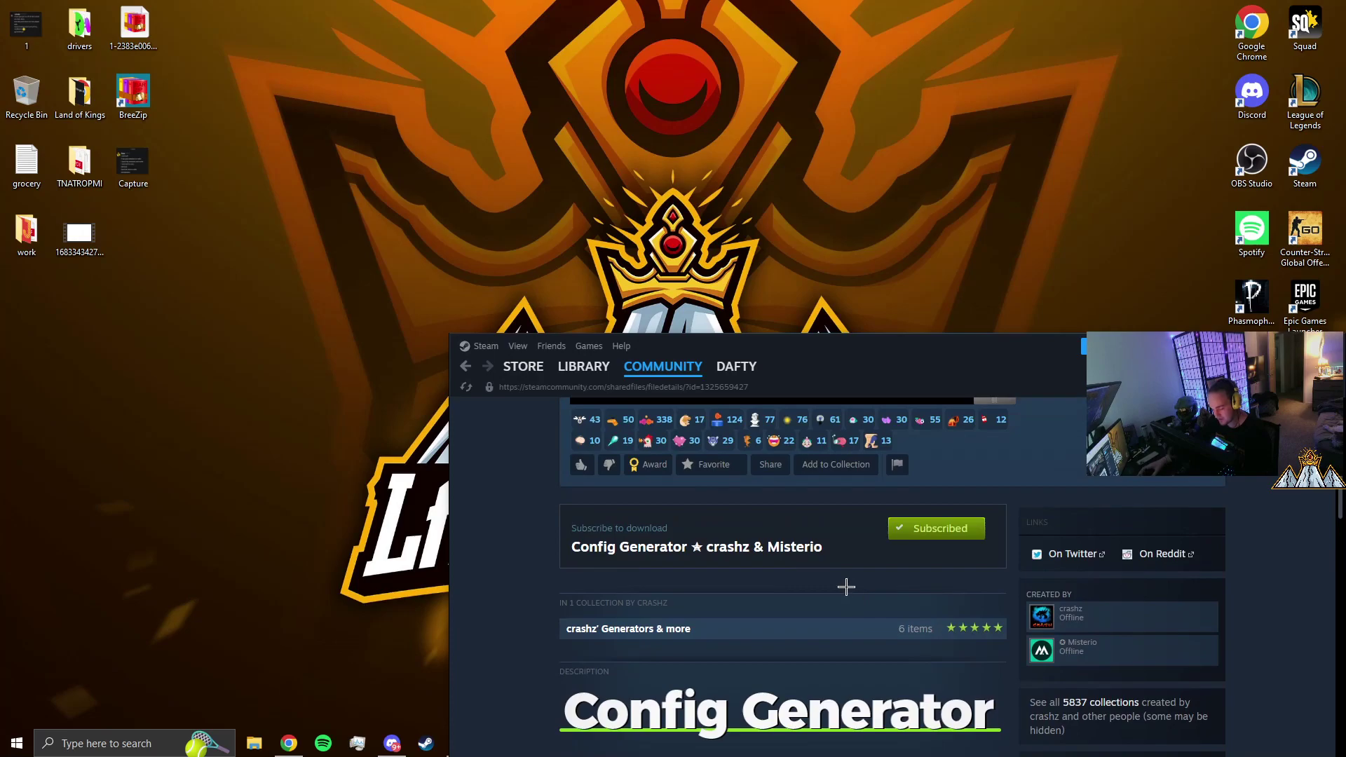
{"action": "scroll", "coordinate": [811, 573], "scroll_direction": "up", "scroll_amount": 4}
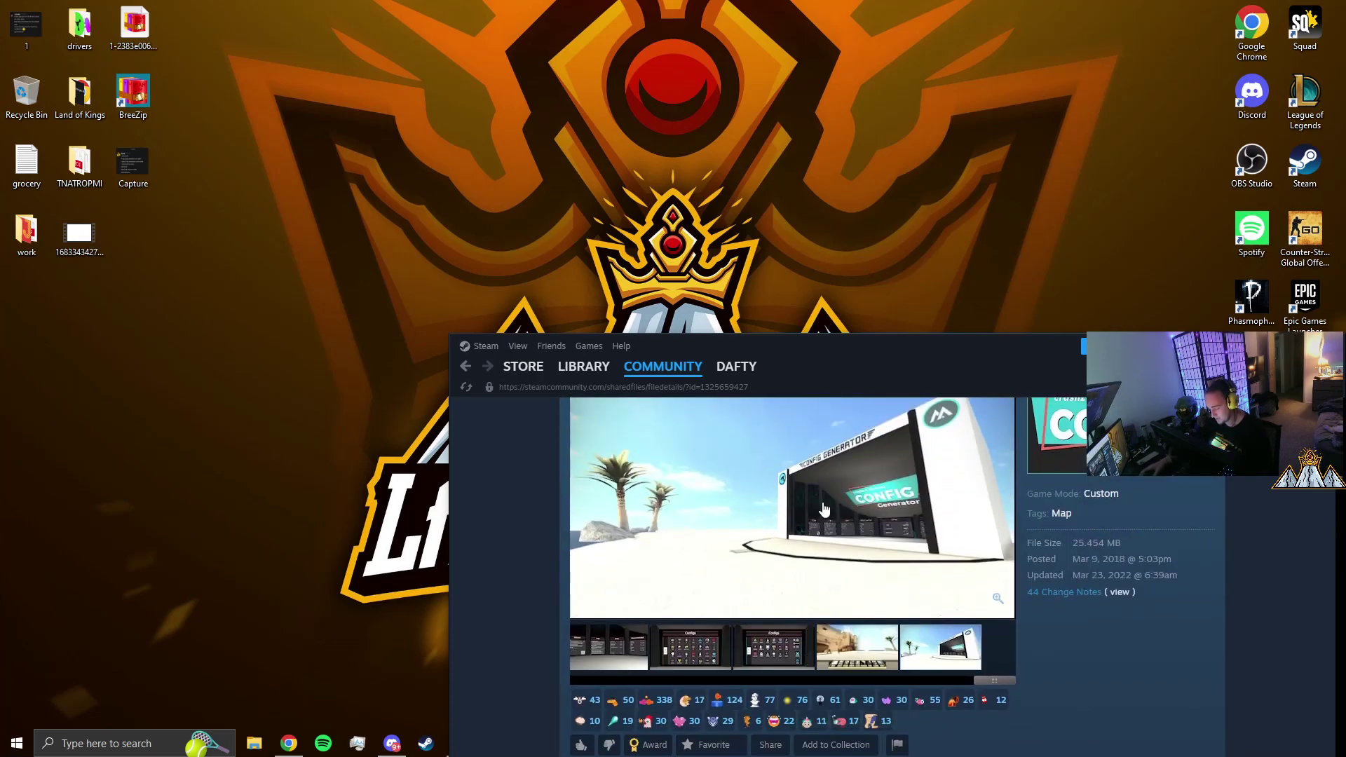
{"action": "left_click_drag", "start_coordinate": [1095, 578], "coordinate": [1129, 579]}
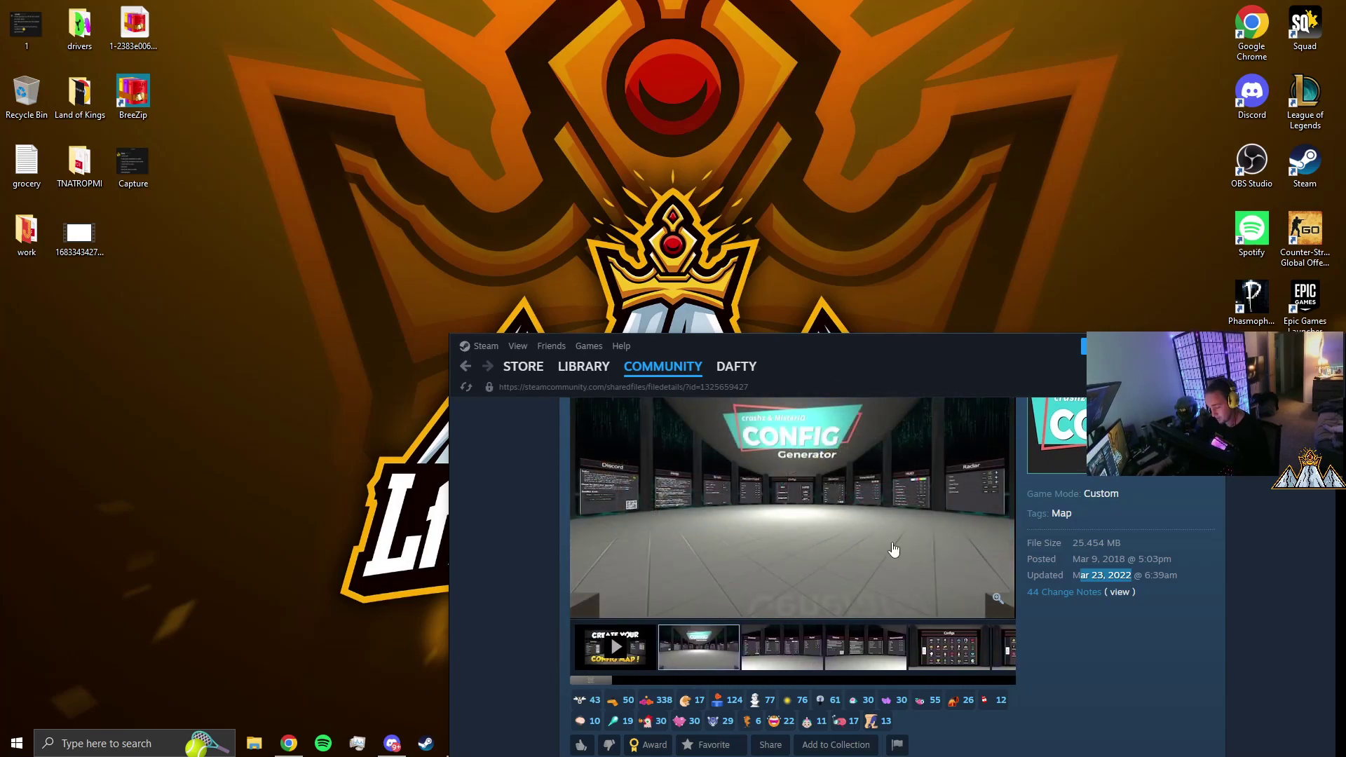
{"action": "scroll", "coordinate": [905, 552], "scroll_direction": "up", "scroll_amount": 2}
{"action": "scroll", "coordinate": [923, 551], "scroll_direction": "down", "scroll_amount": 4}
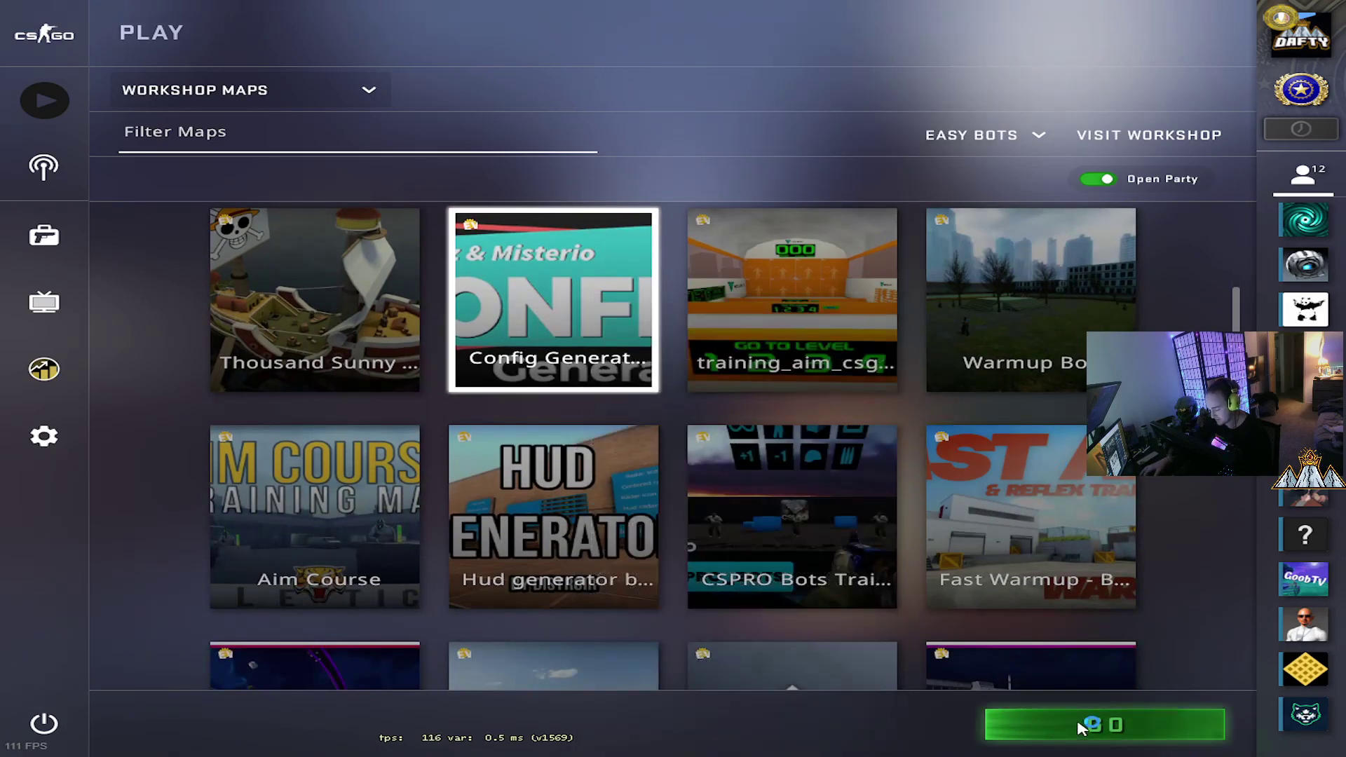
Launch the Config Generator Workshop map in Counter-Strike: Global Offensive and join a team.
{"action": "left_click", "coordinate": [1080, 726]}
{"action": "left_click", "coordinate": [795, 430]}
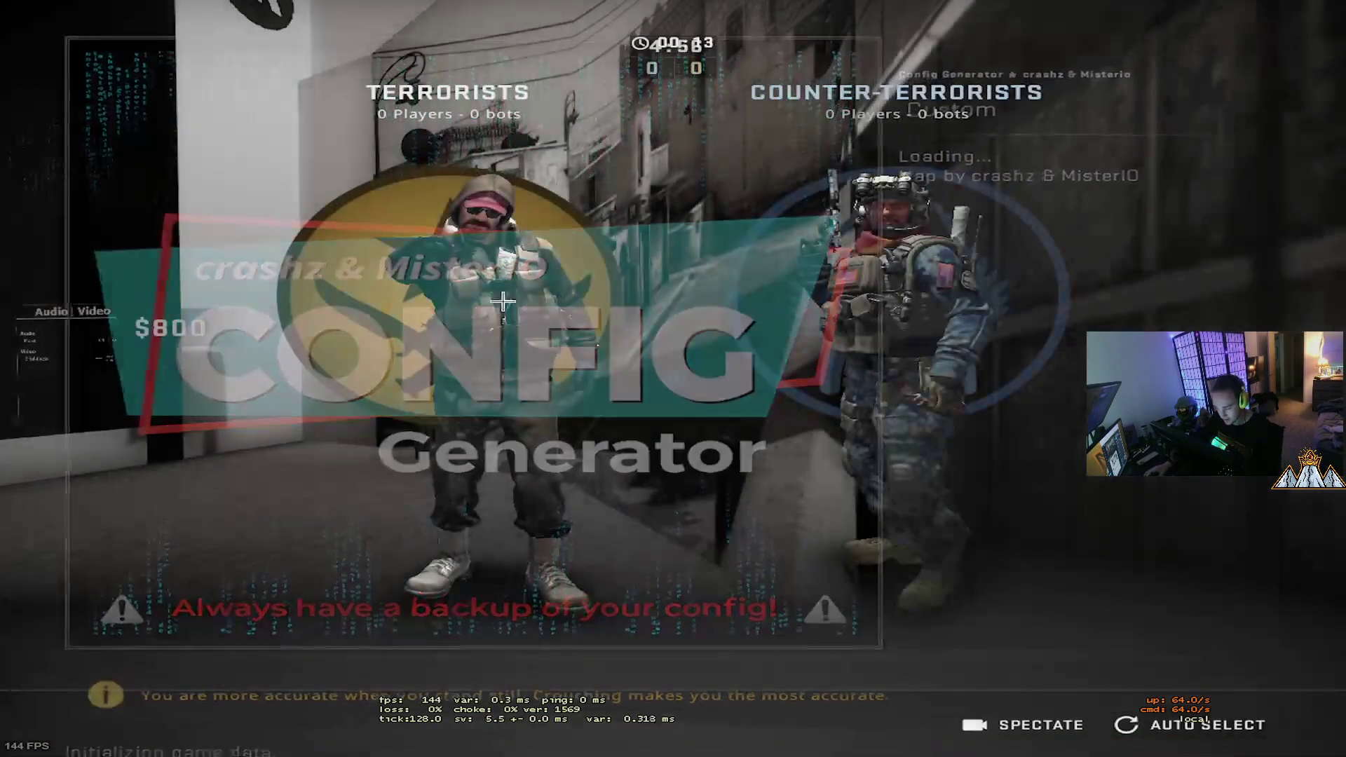
{"action": "left_click", "coordinate": [502, 300]}
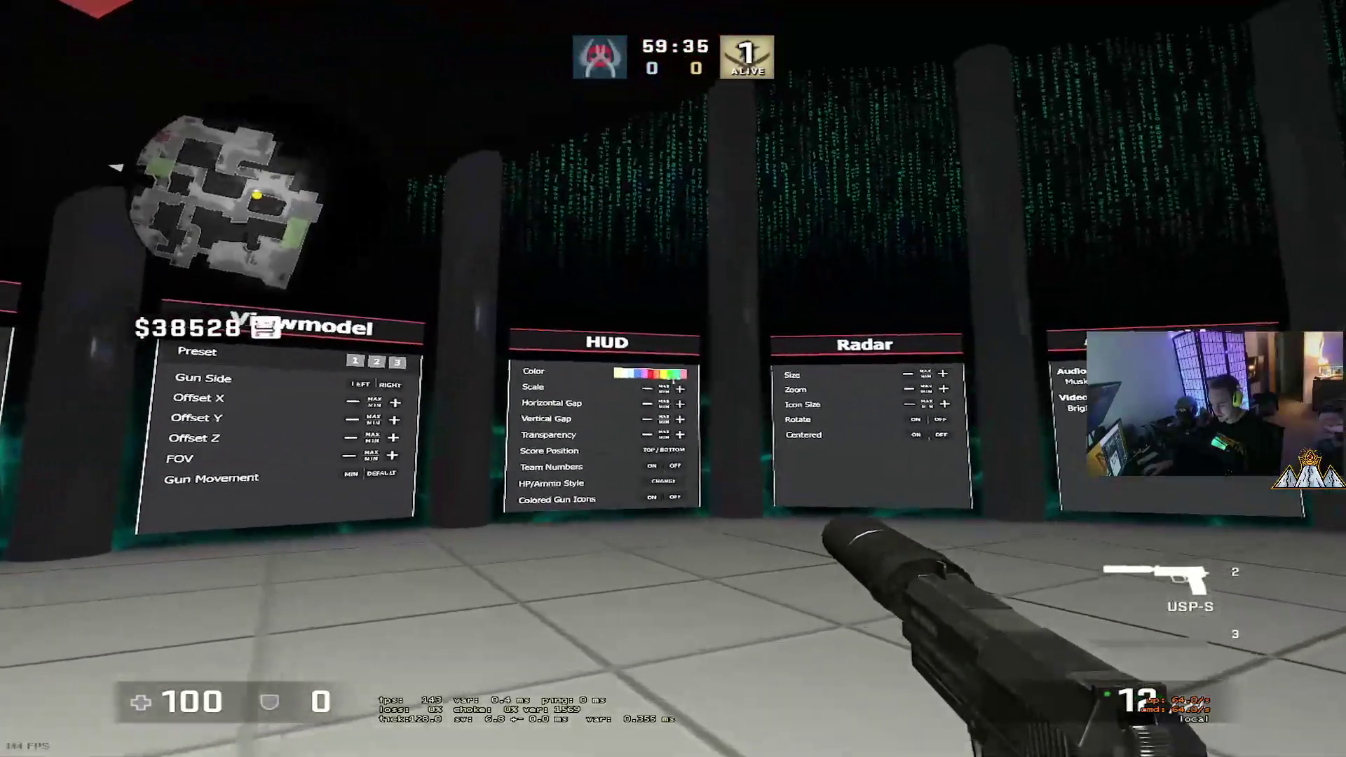
Walk to the Binds board and examine its key options, from Jump-Throw and Open Console to Jump on Scroll.
{"action": "key", "text": "w"}
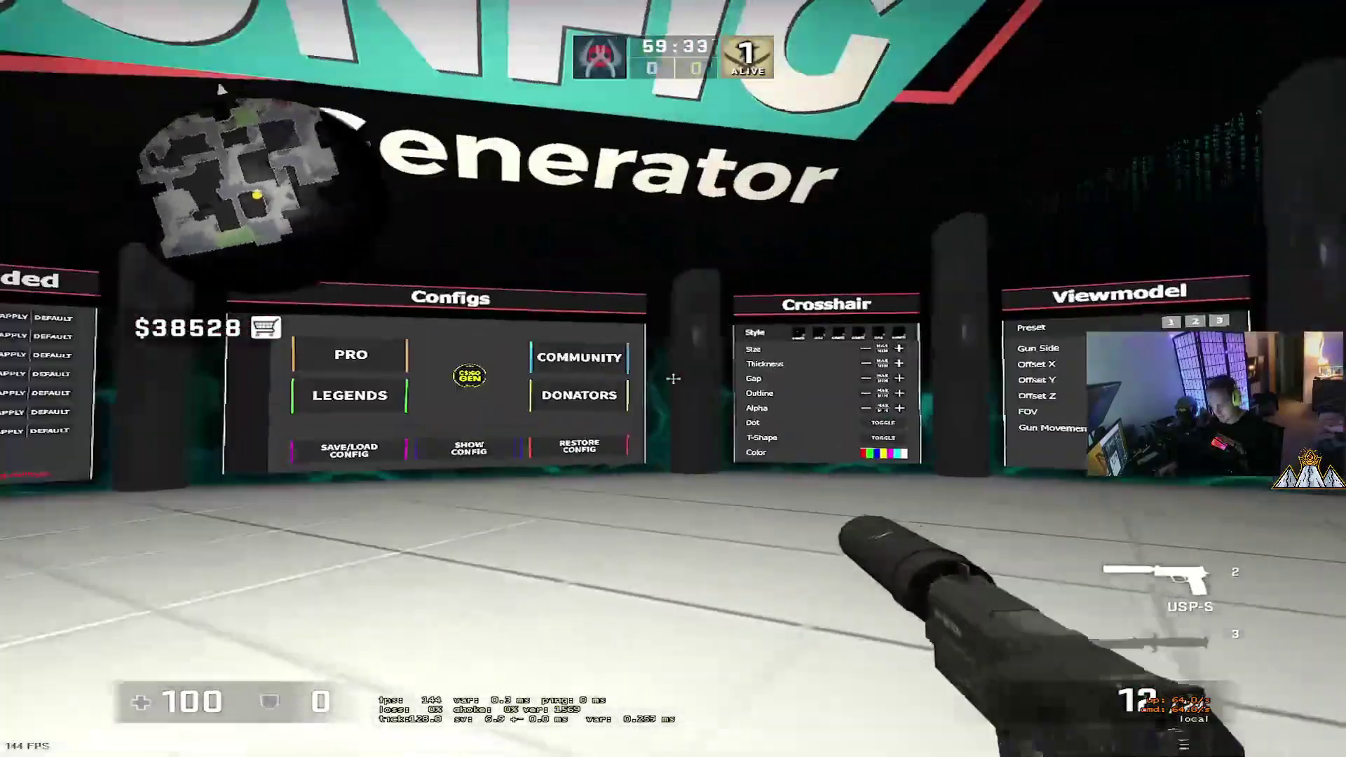
{"action": "key", "text": "w"}
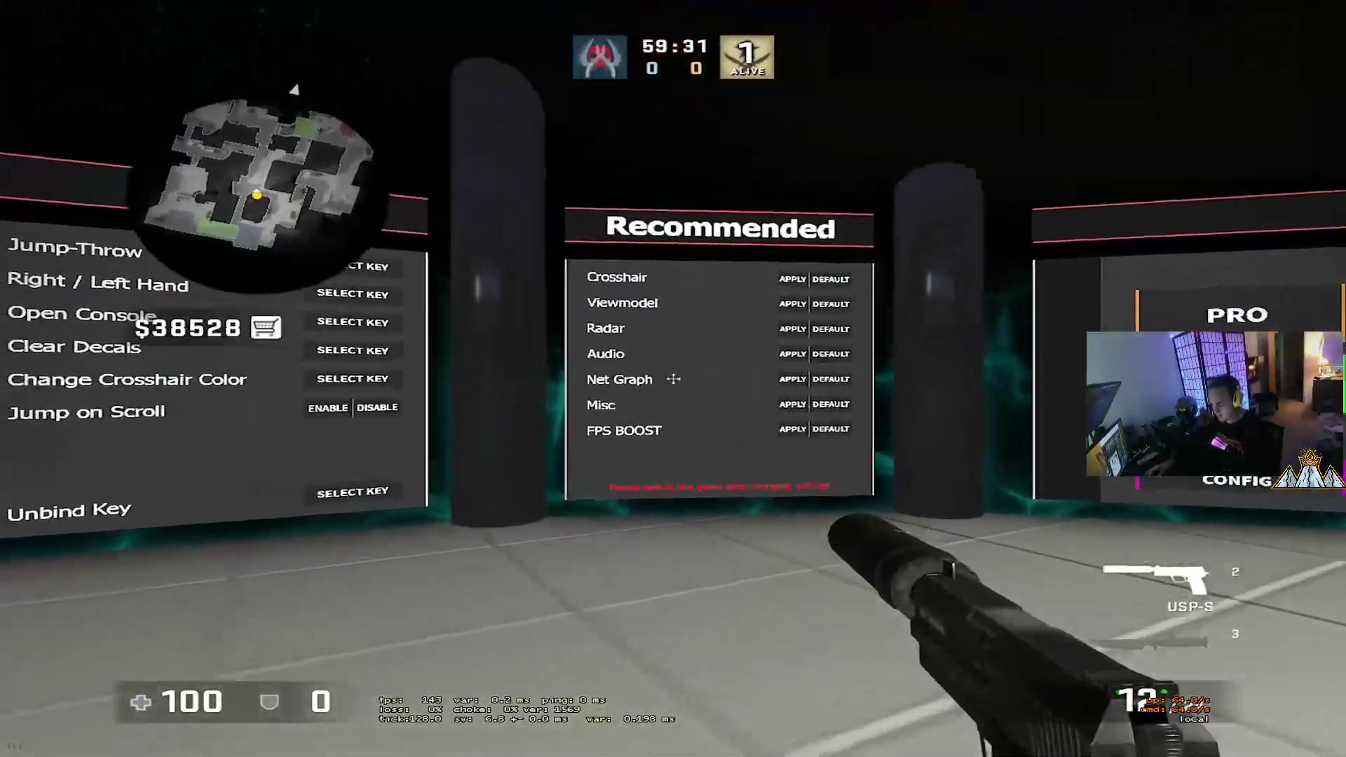
{"action": "key", "text": "w"}
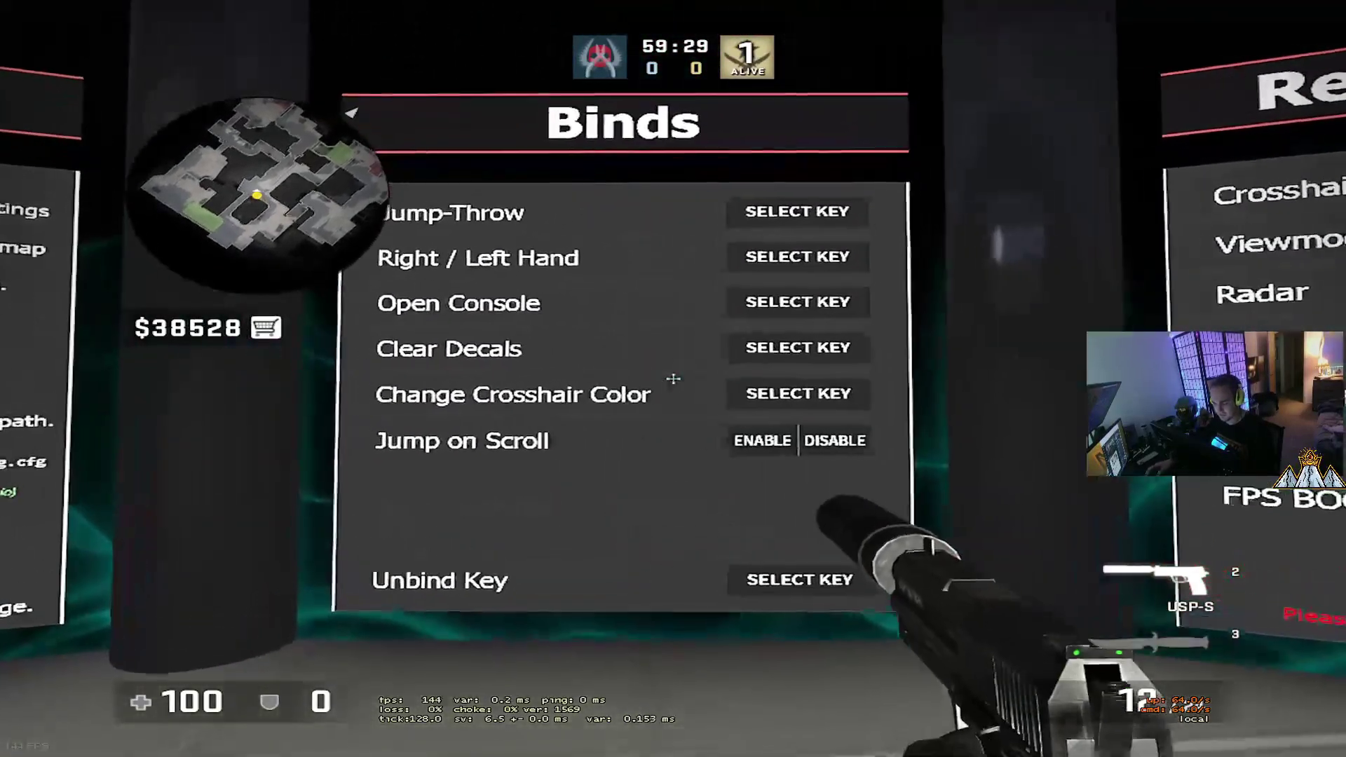
{"action": "key", "text": "s"}
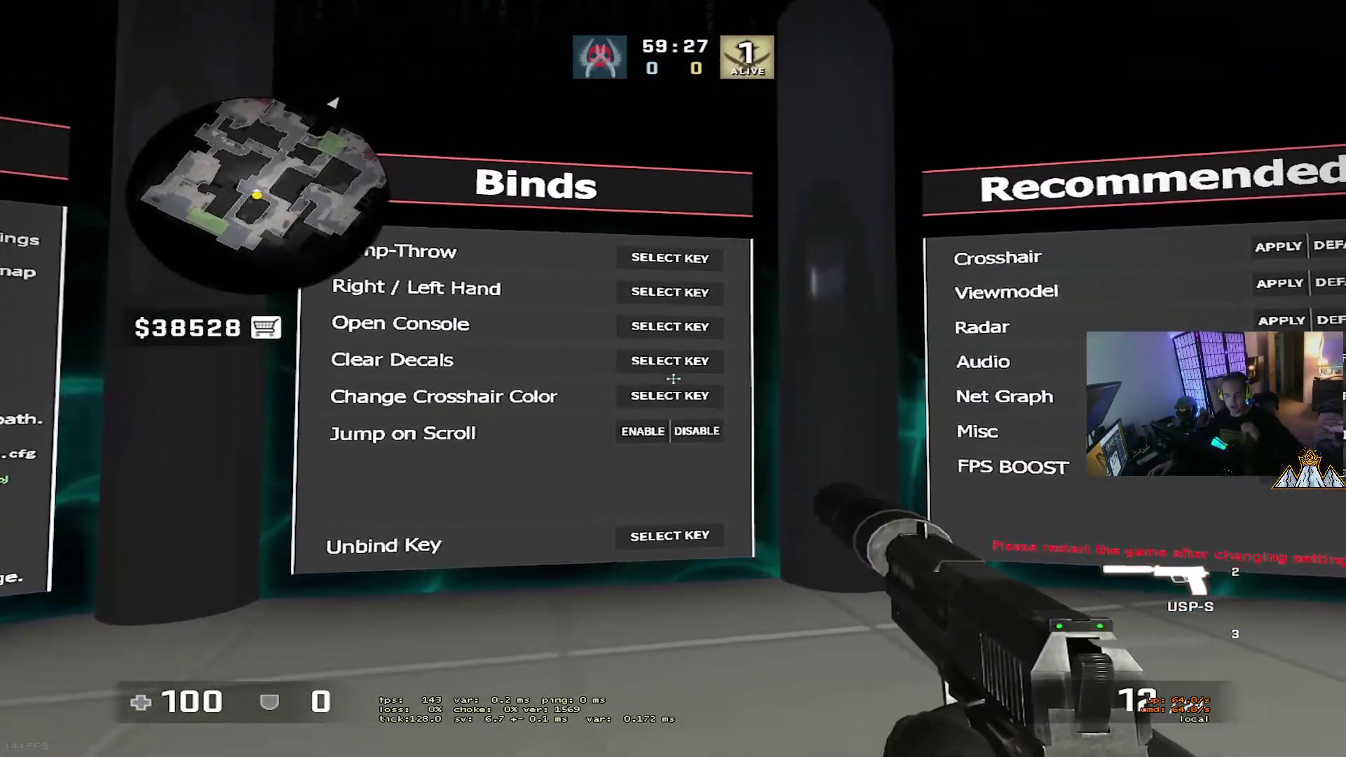
{"action": "key", "text": "w"}
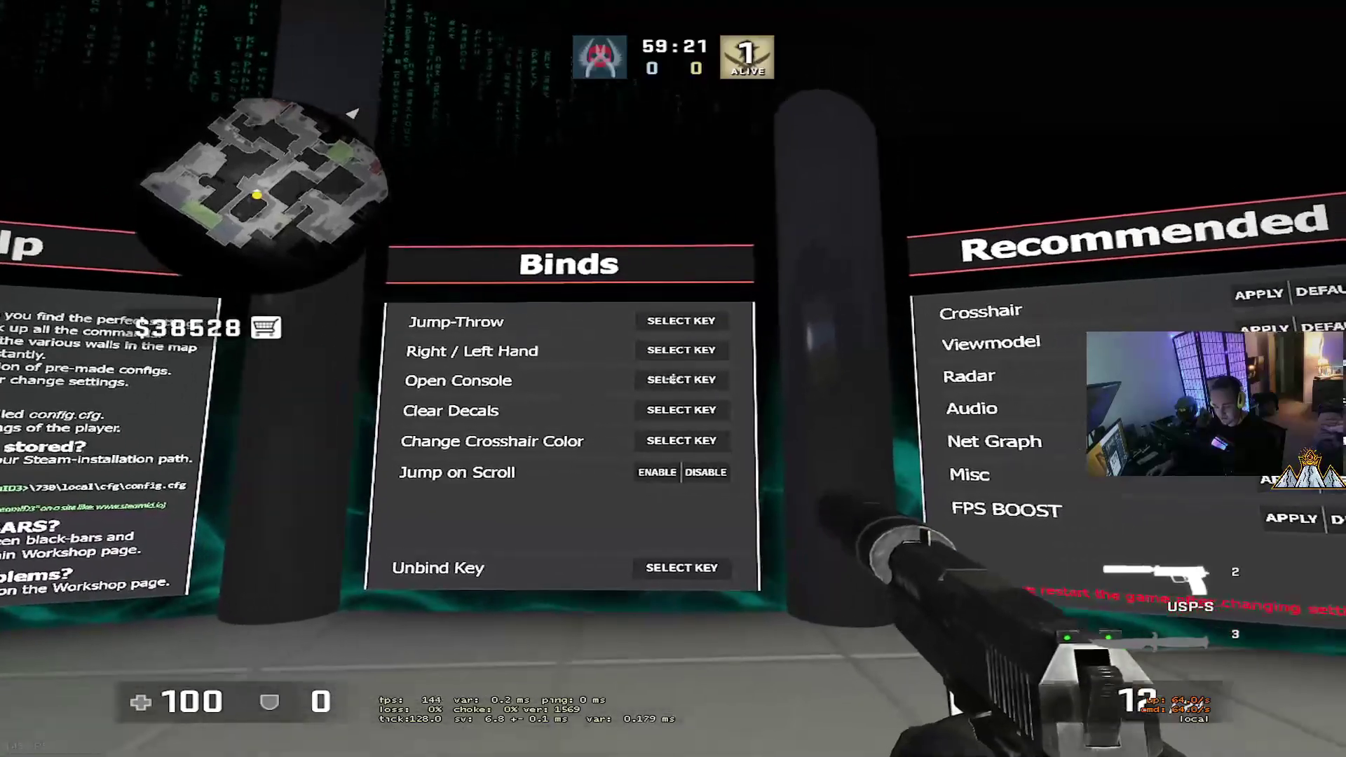
{"action": "key", "text": "s"}
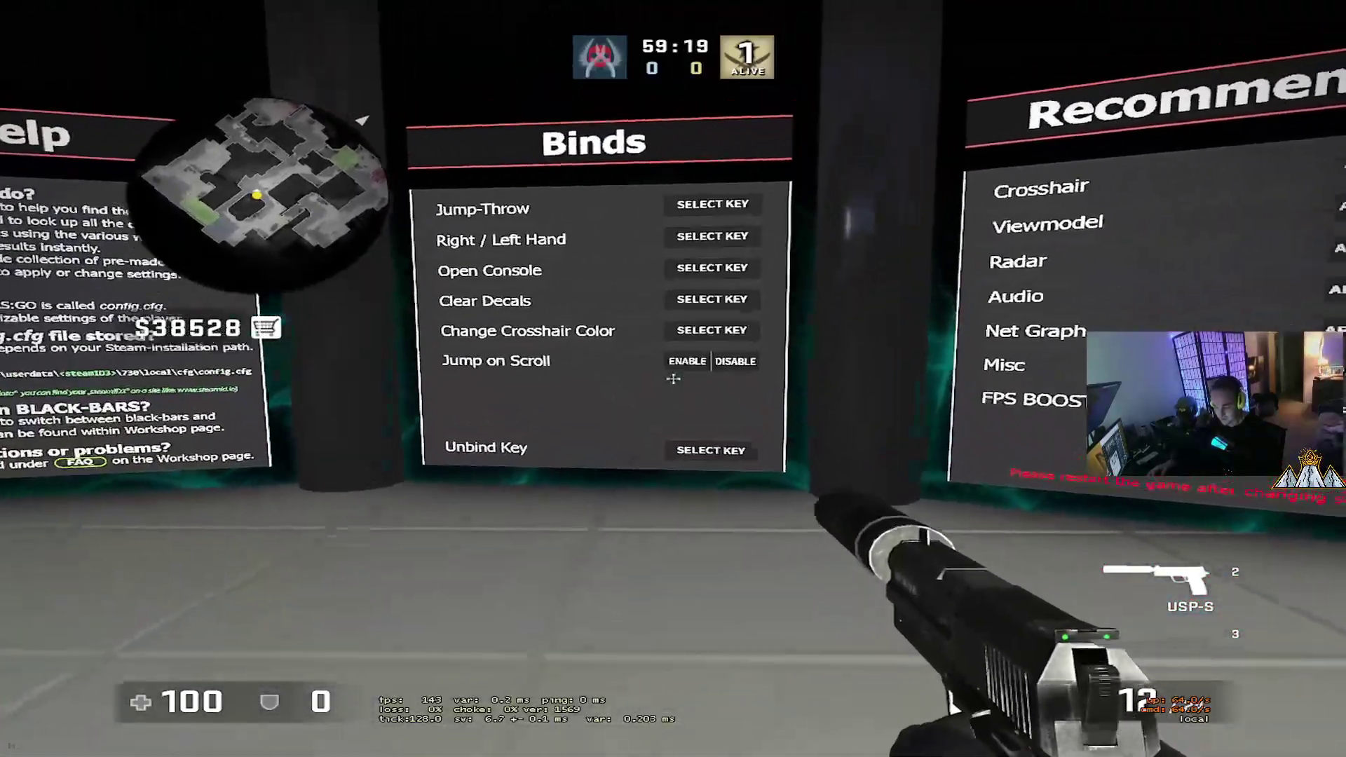
{"action": "key", "text": "d"}
{"action": "key", "text": "w"}
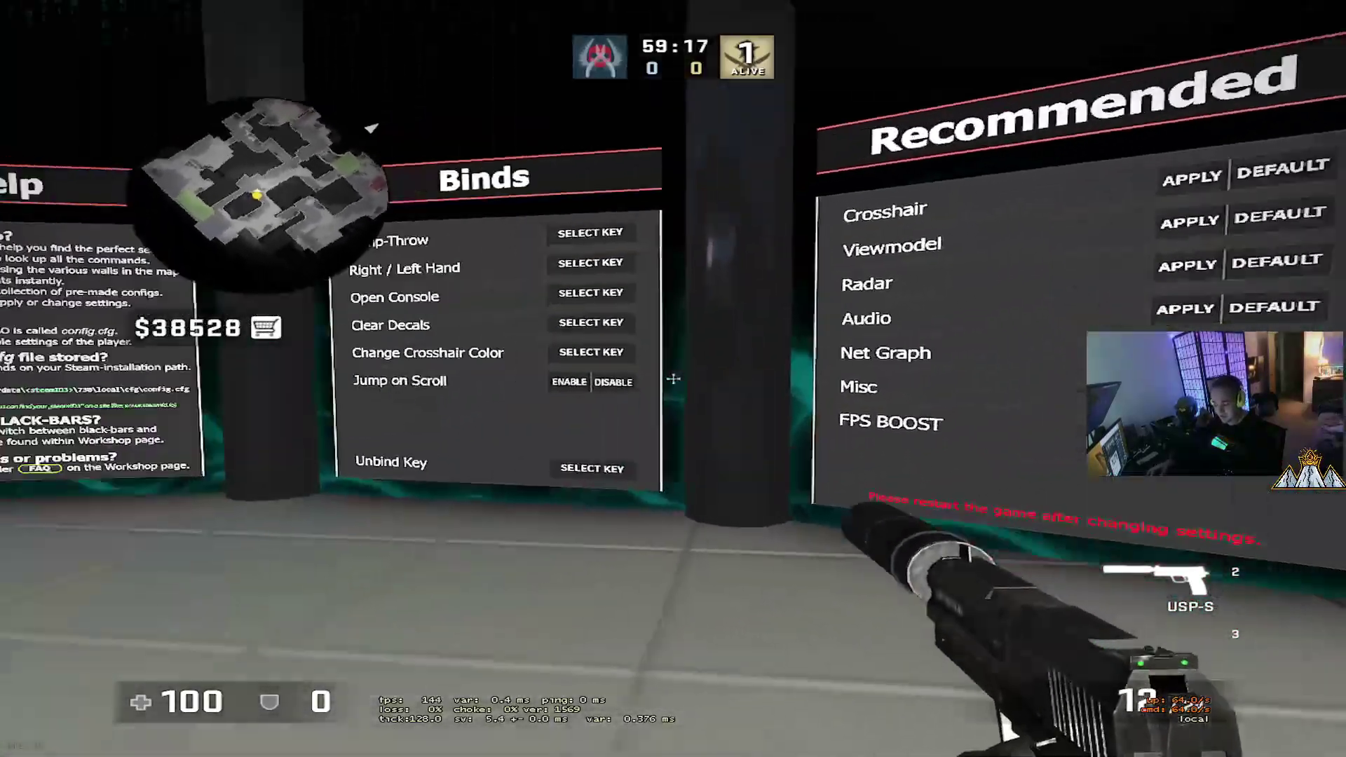
Examine the Recommended board's apply and default options, from Crosshair and Viewmodel through Net Graph to FPS BOOST.
{"action": "key", "text": "s"}
{"action": "key", "text": "w"}
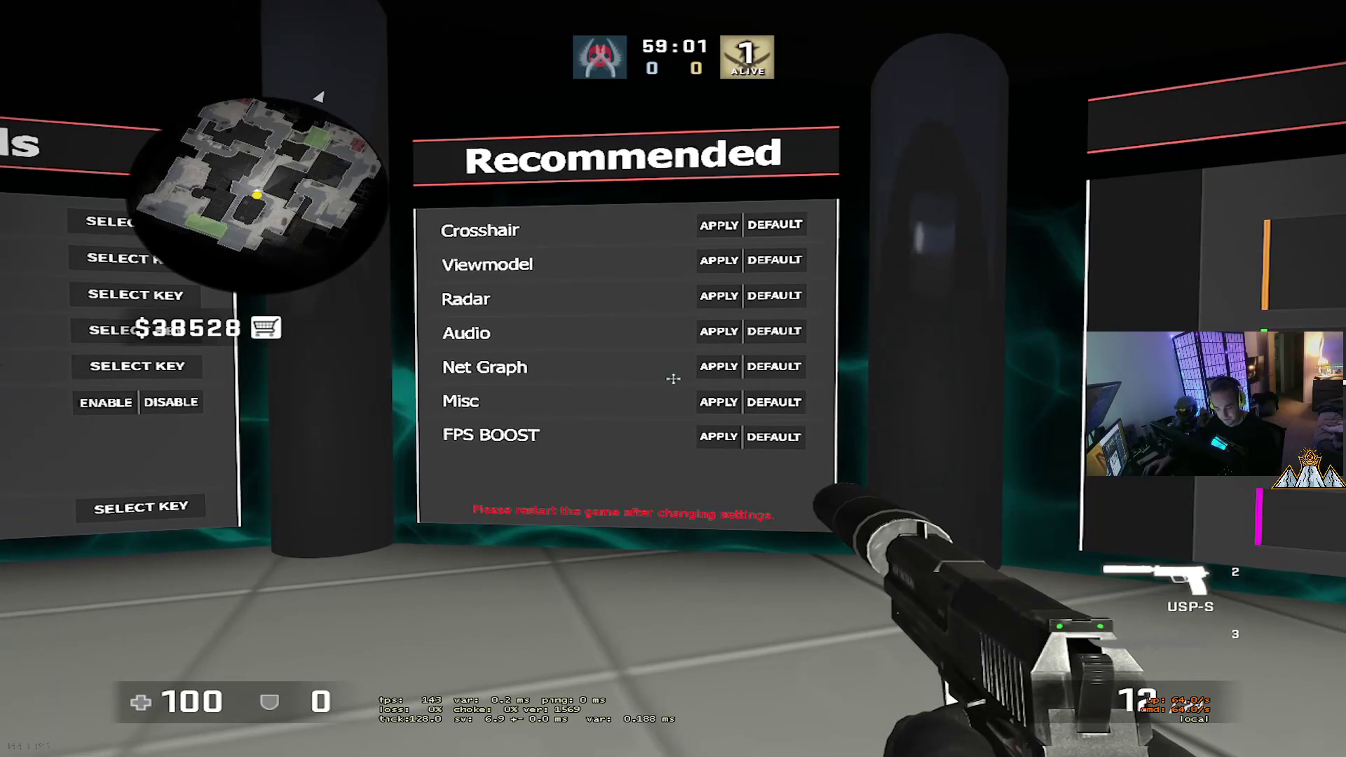
{"action": "key", "text": "w"}
{"action": "key", "text": "s"}
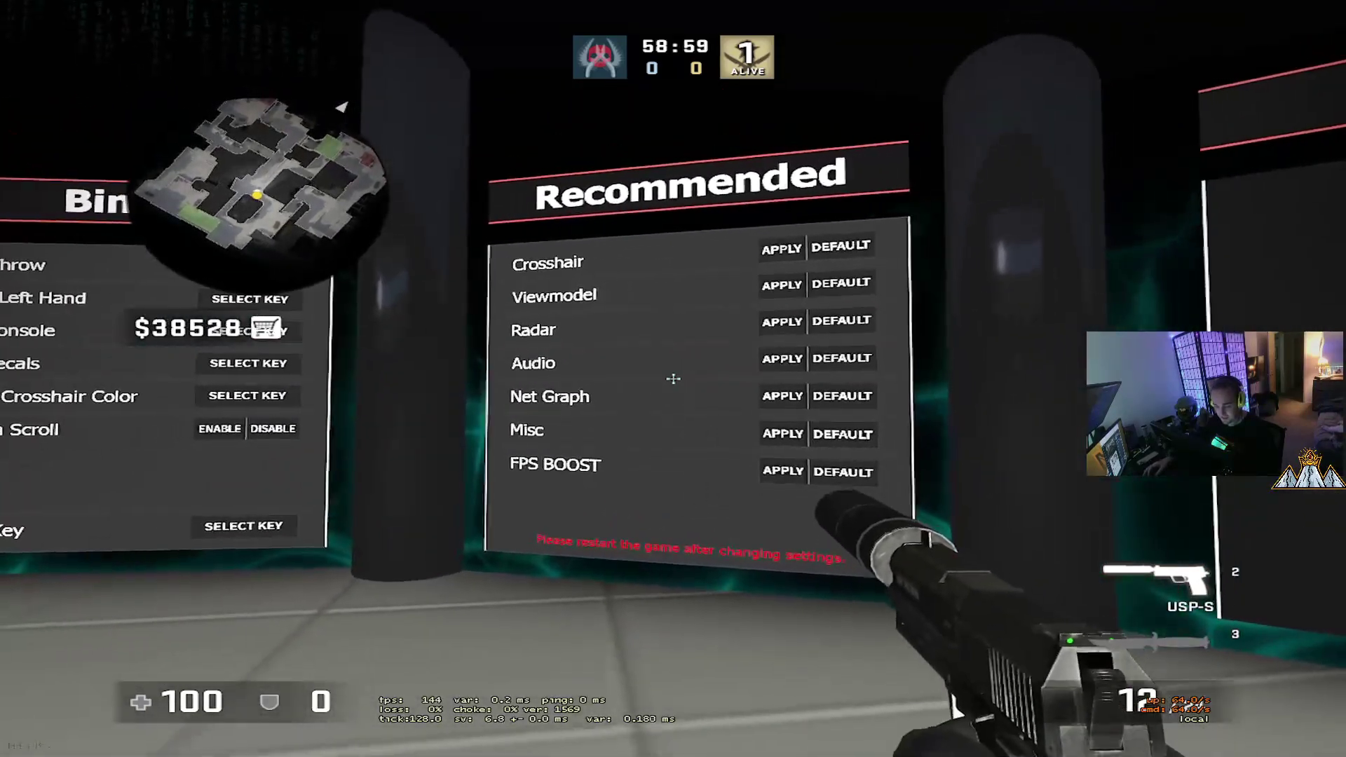
{"action": "key", "text": "s"}
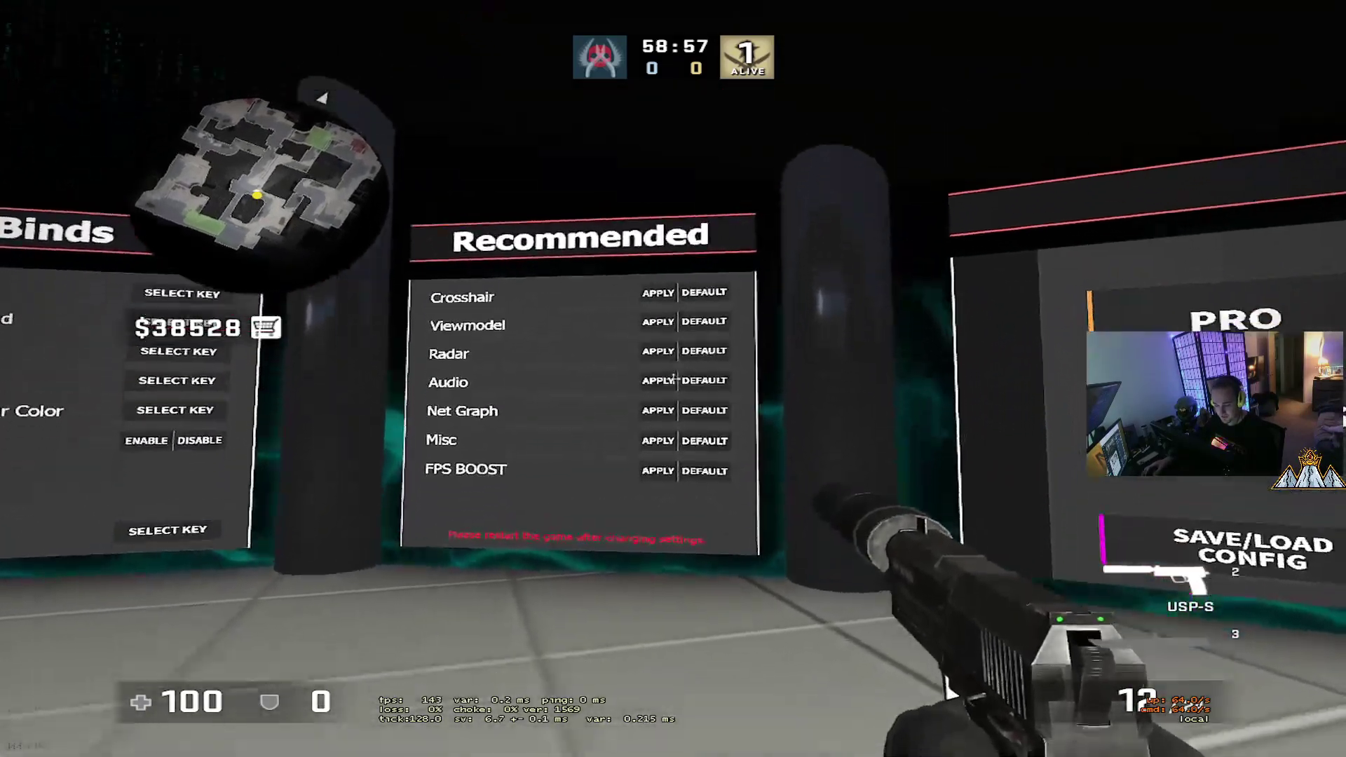
{"action": "key", "text": "w"}
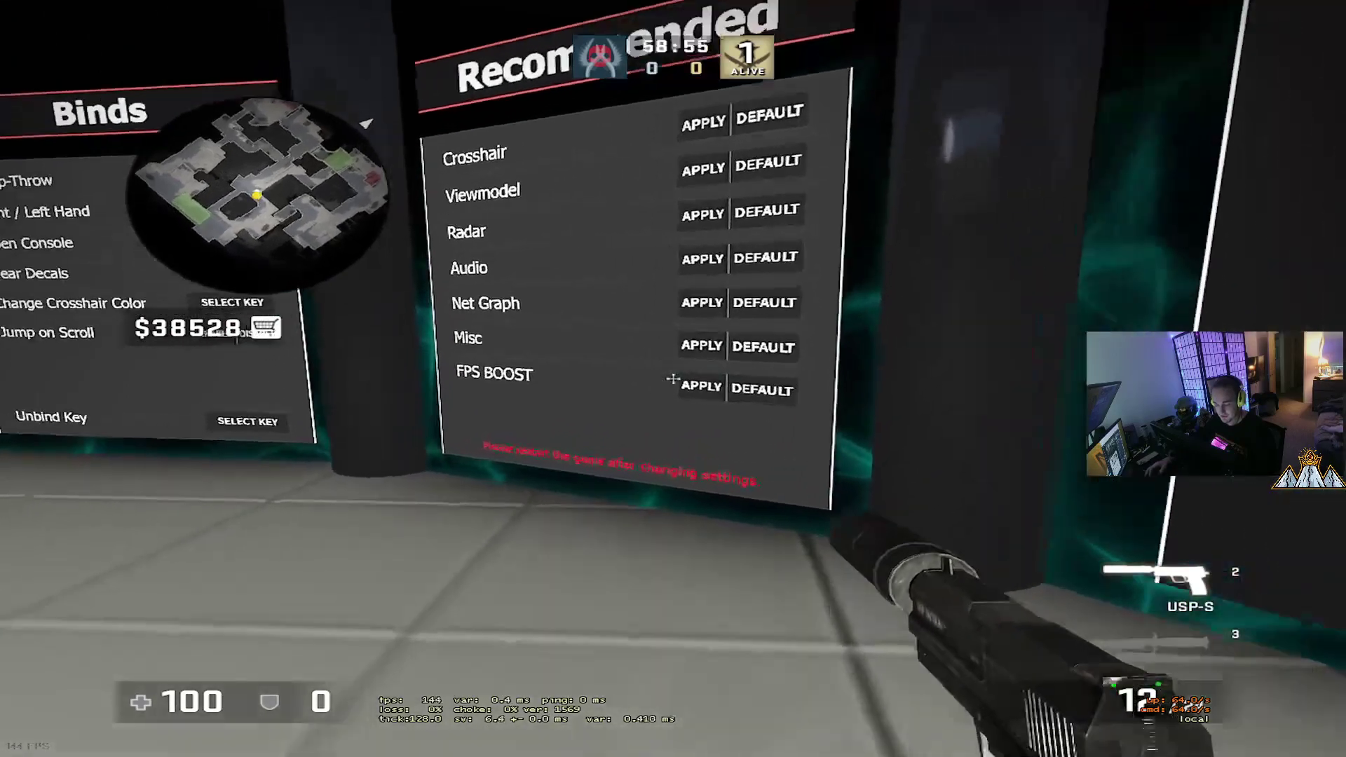
{"action": "key", "text": "s"}
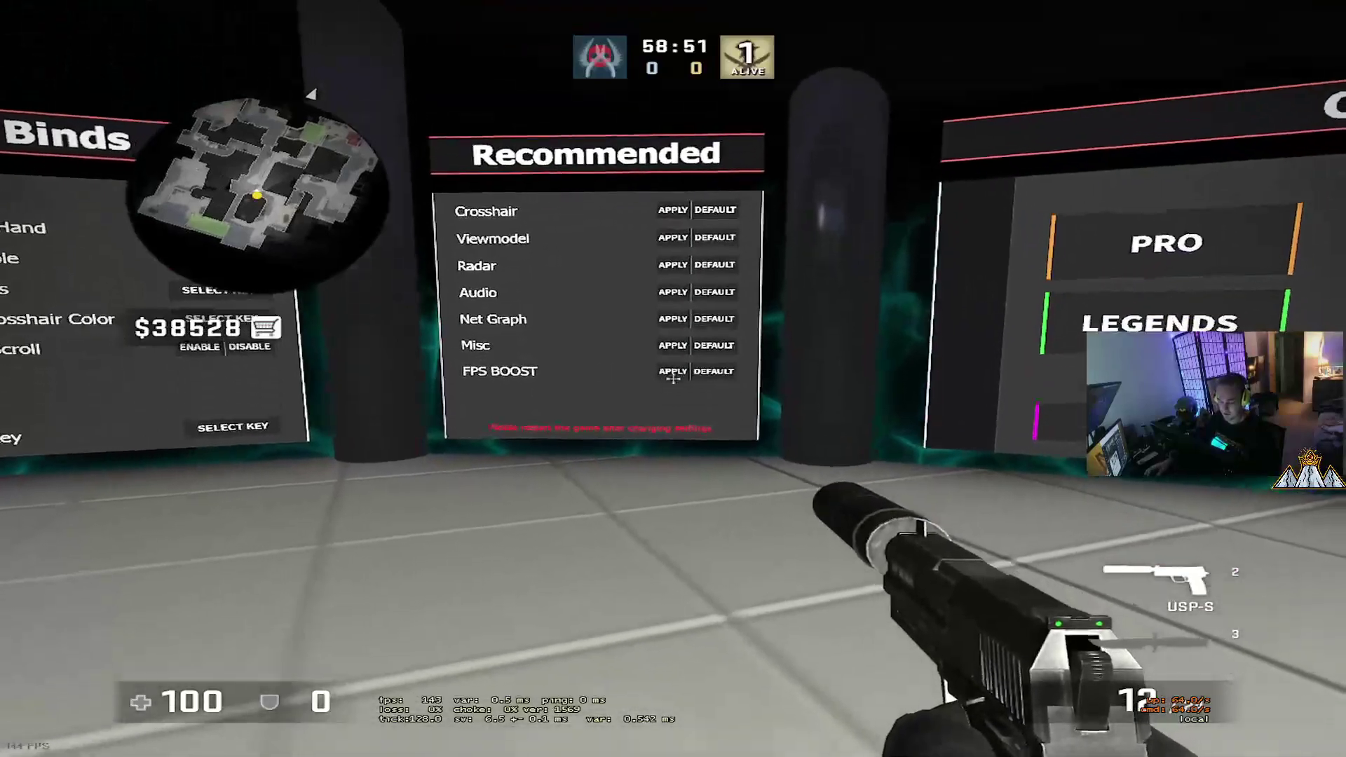
Go to the Configs board and open the PRO category to view its teams.
{"action": "key", "text": "s"}
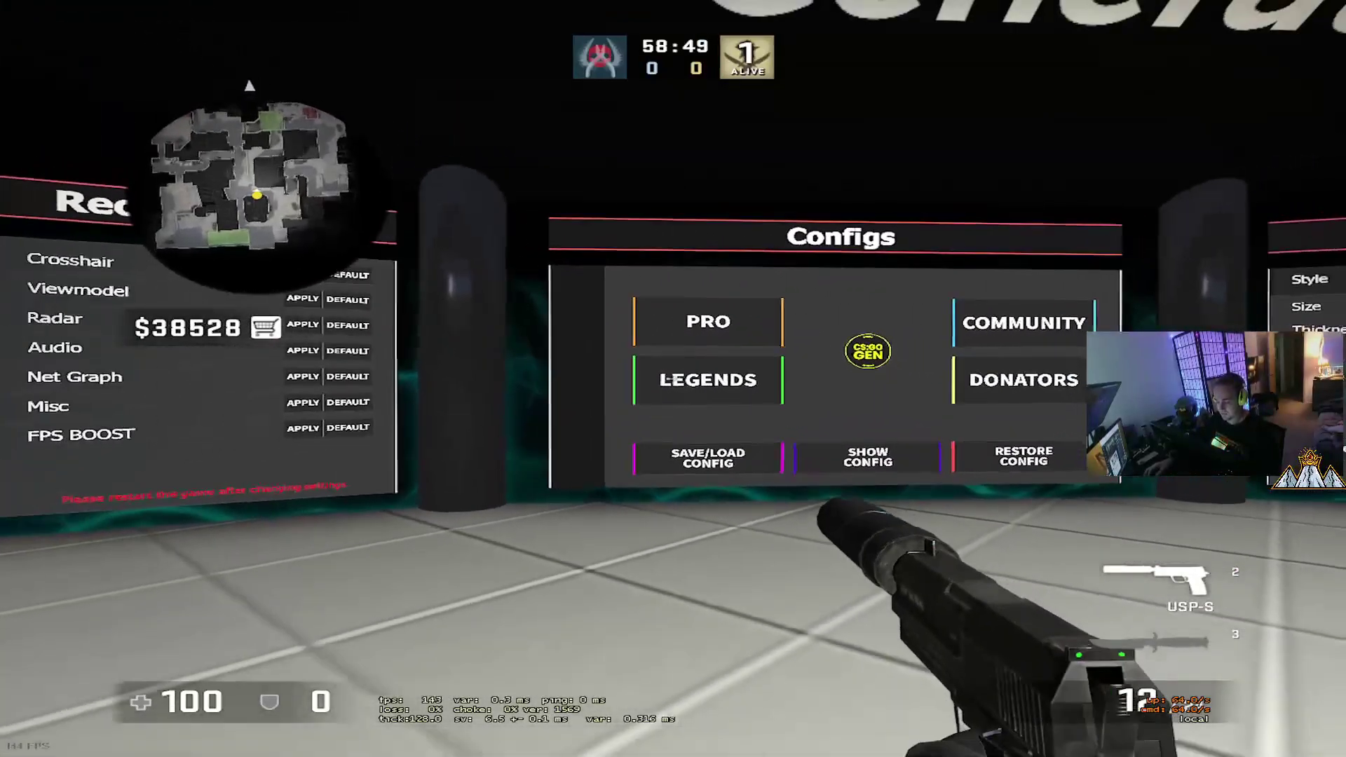
{"action": "key", "text": "w"}
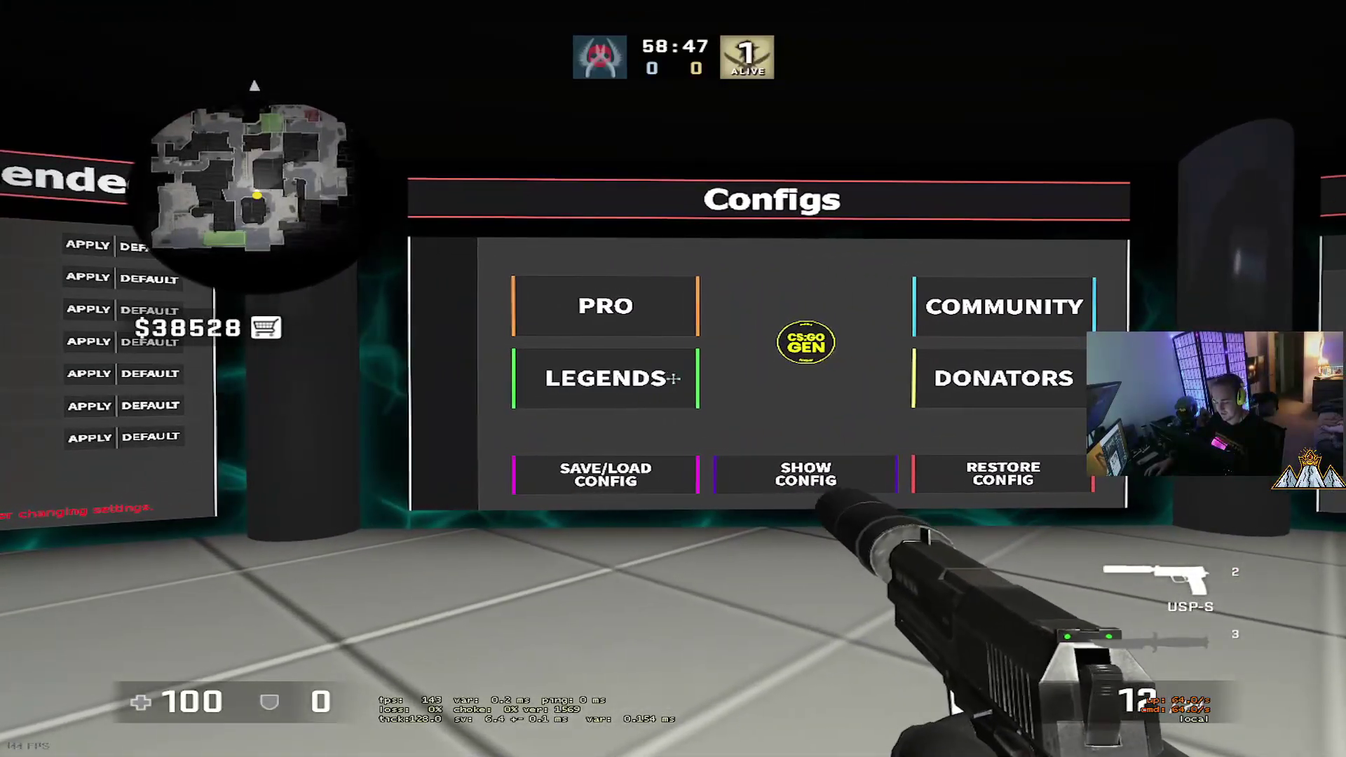
{"action": "key", "text": "s"}
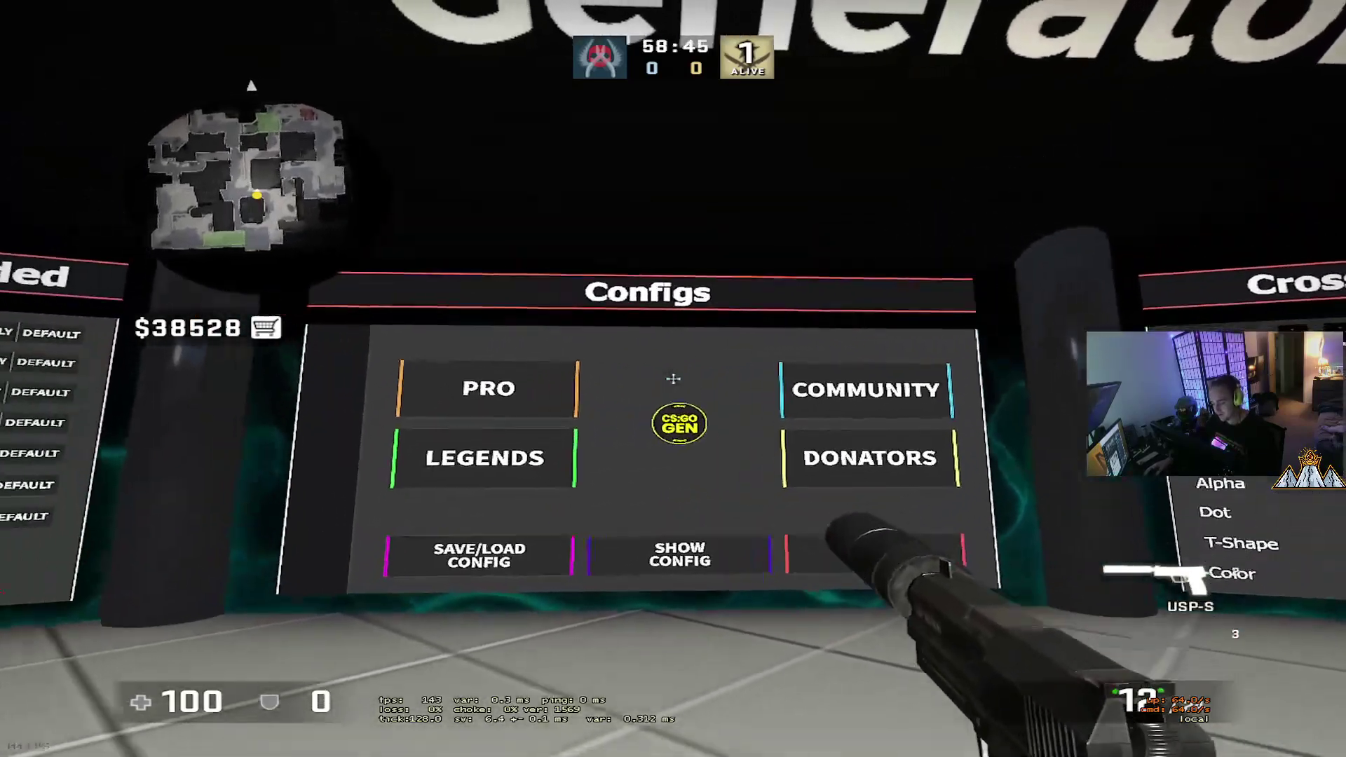
{"action": "left_click", "coordinate": [673, 378]}
{"action": "key", "text": "s"}
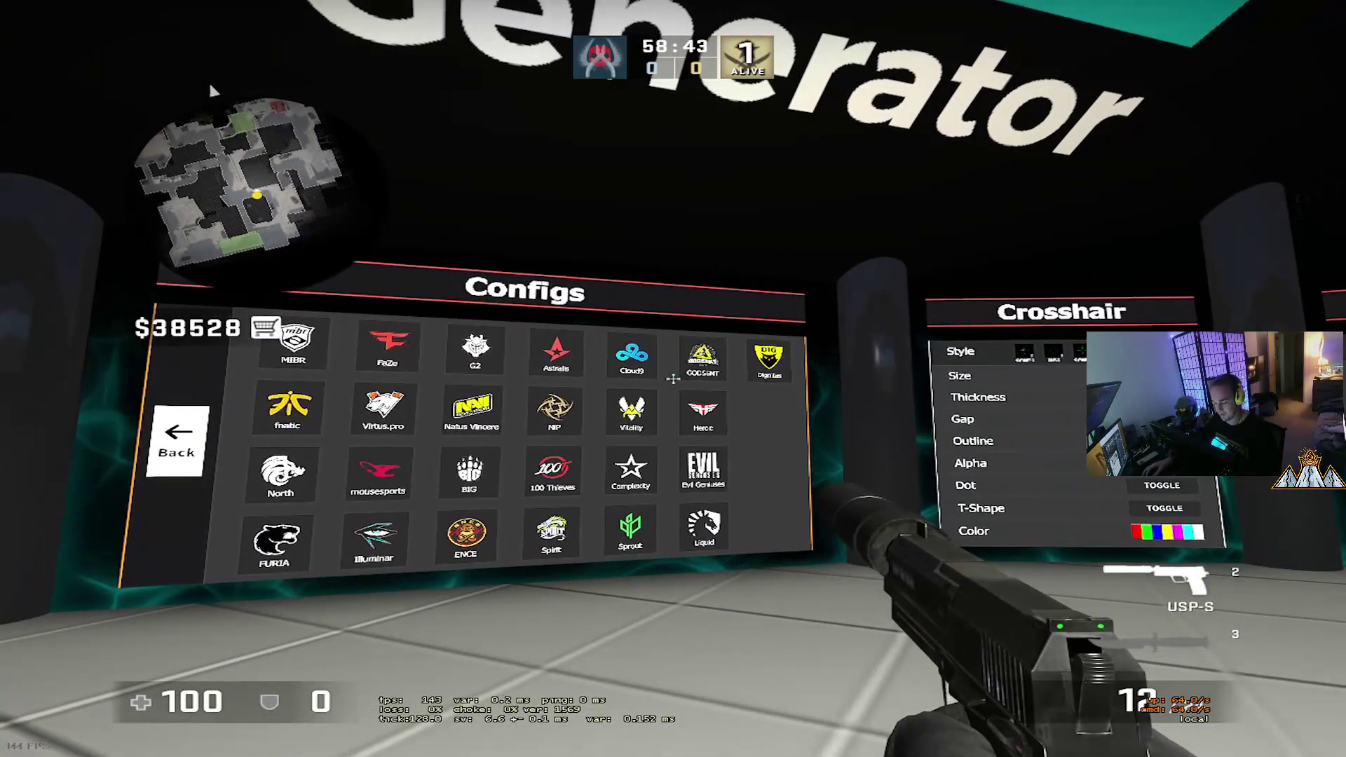
Browse the player configs of several pro teams, including Ninjas in Pyjamas, Complexity, Liquid, Cloud9 and Evil Geniuses.
{"action": "key", "text": "w"}
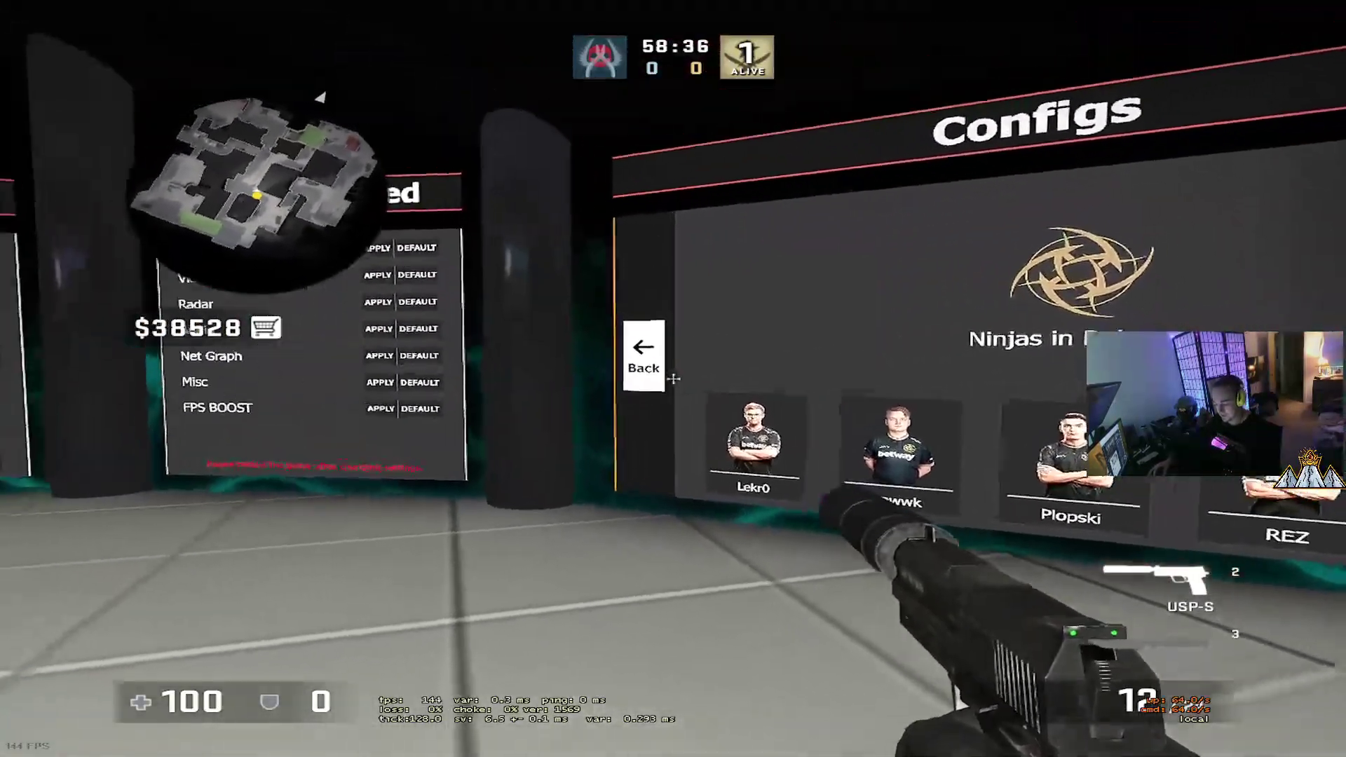
{"action": "left_click", "coordinate": [673, 378]}
{"action": "left_click", "coordinate": [673, 379]}
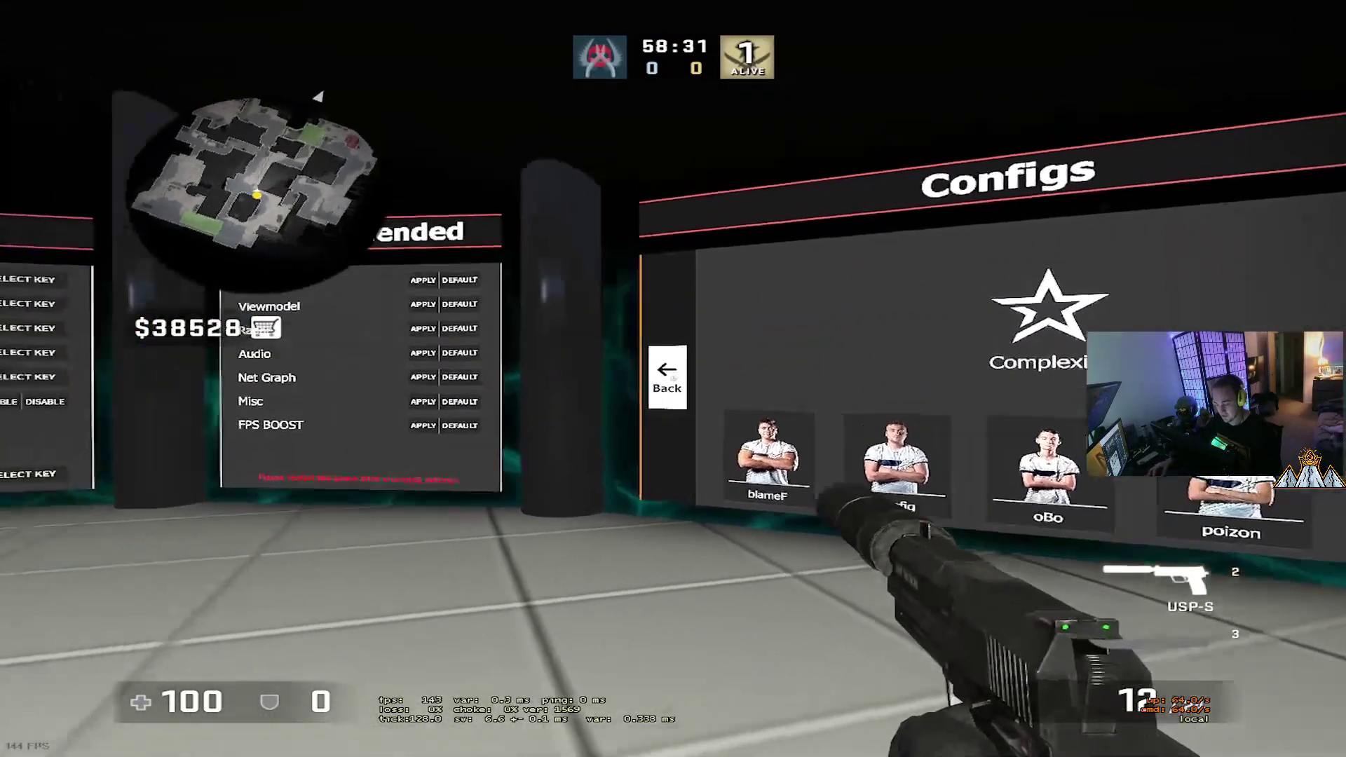
{"action": "left_click", "coordinate": [674, 379]}
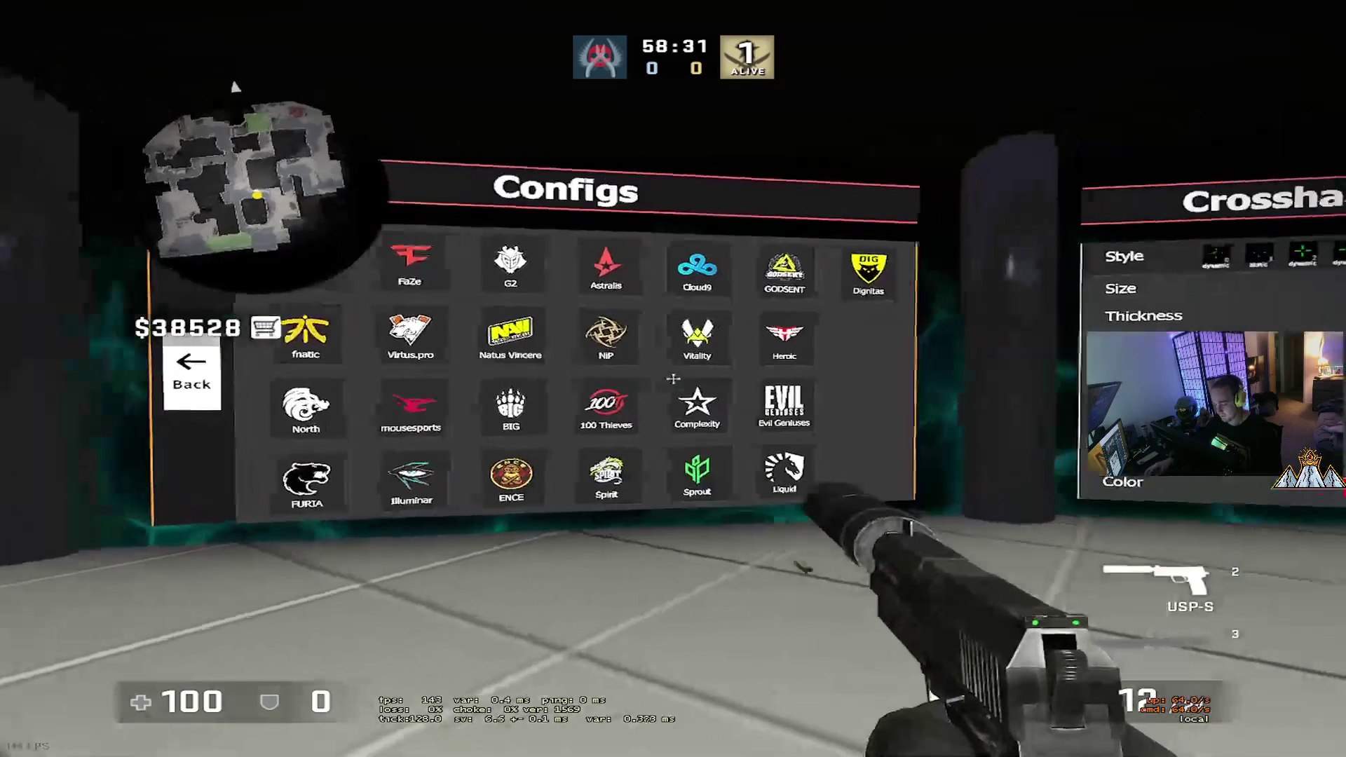
{"action": "left_click", "coordinate": [699, 440]}
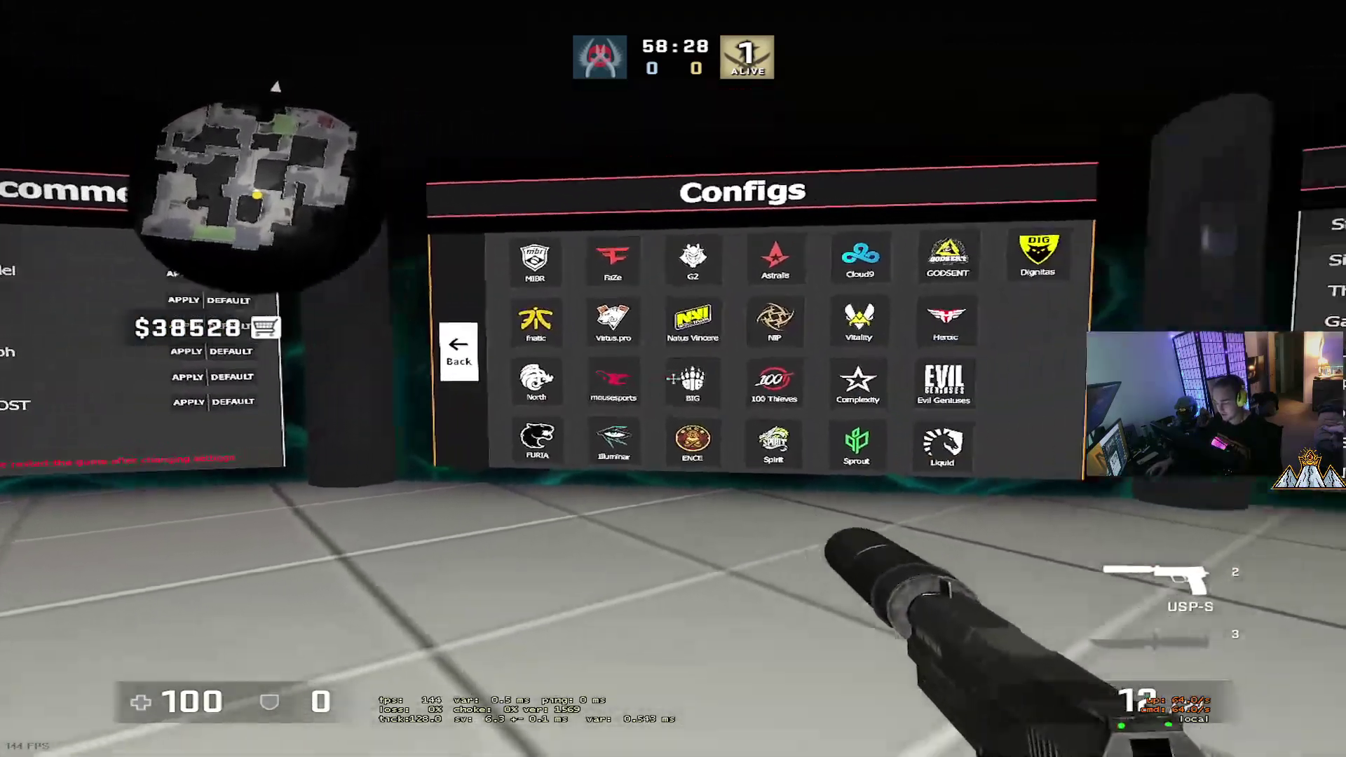
{"action": "left_click", "coordinate": [673, 379]}
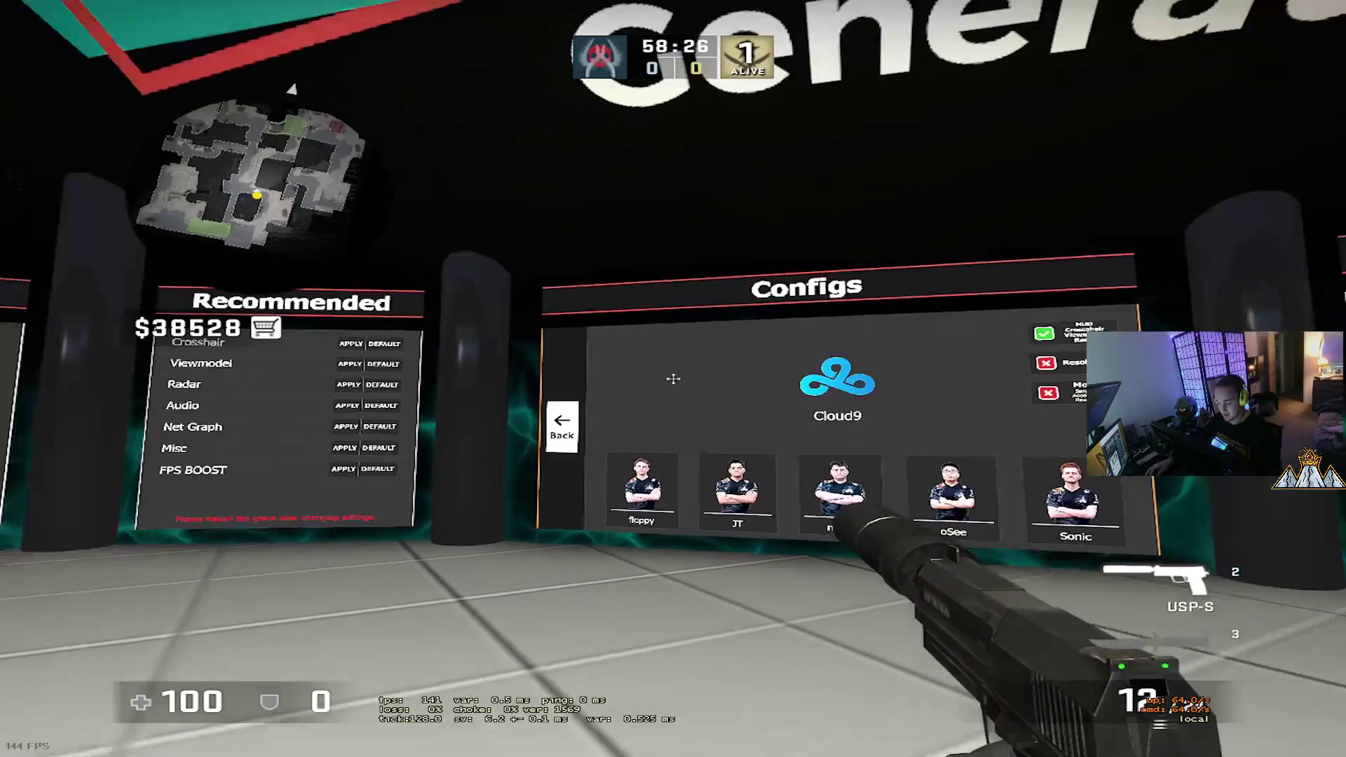
{"action": "left_click", "coordinate": [673, 378]}
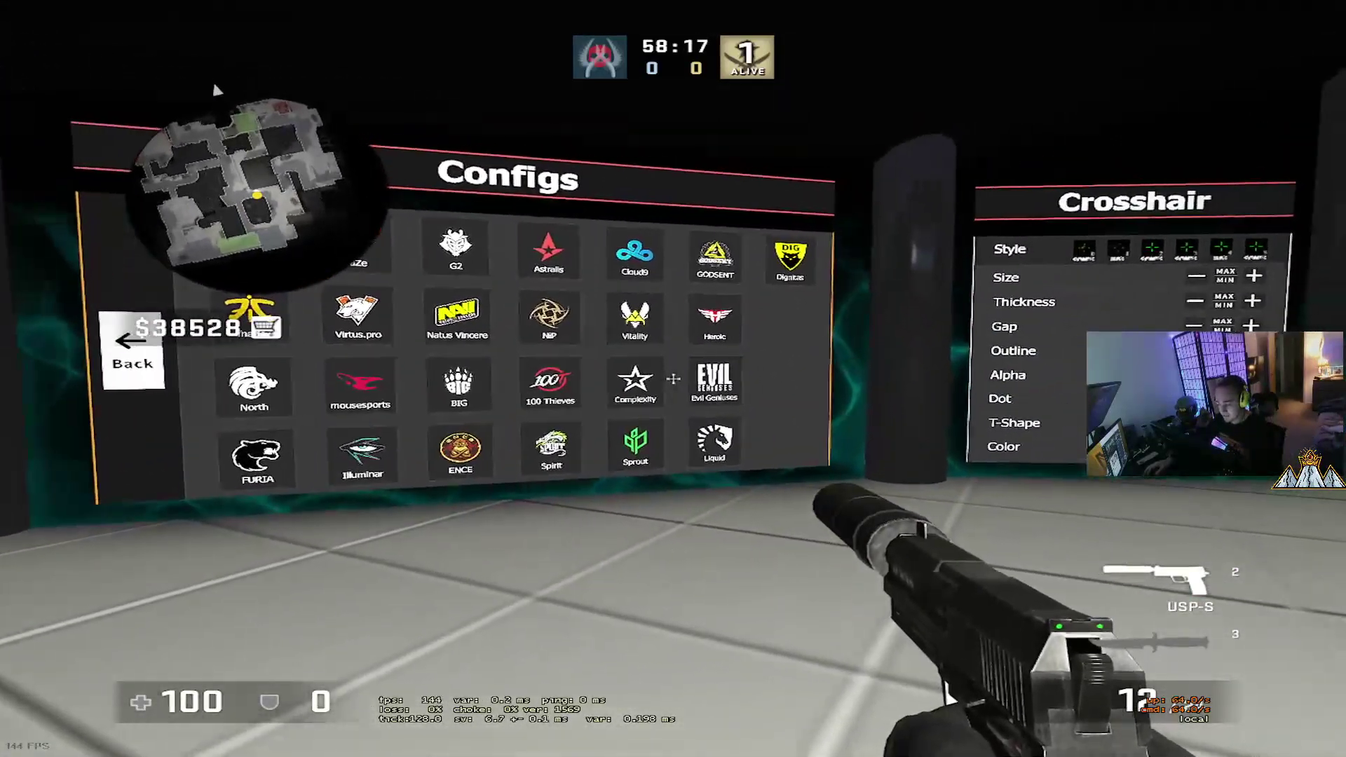
{"action": "left_click", "coordinate": [673, 379]}
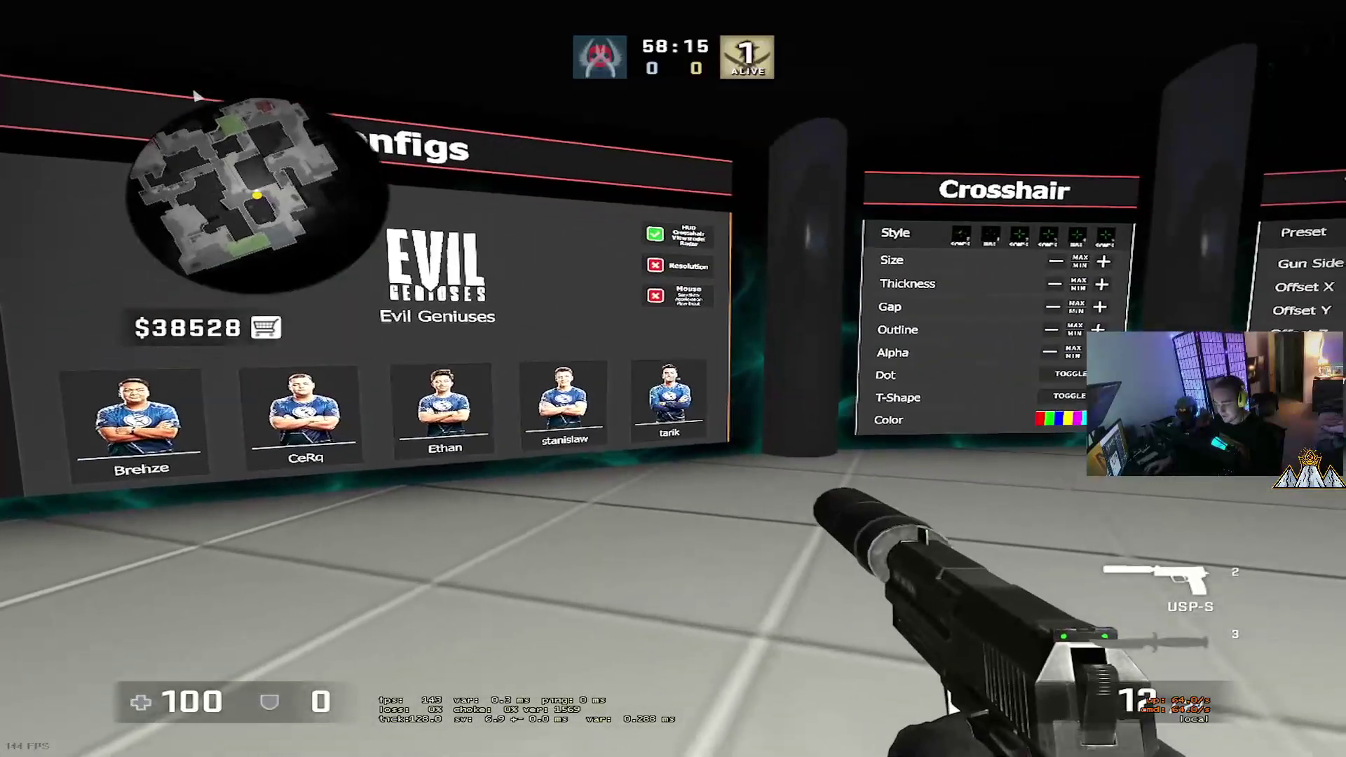
Examine the Crosshair board's style, size, thickness, gap, outline, alpha, dot, T-shape and color options.
{"action": "key", "text": "w"}
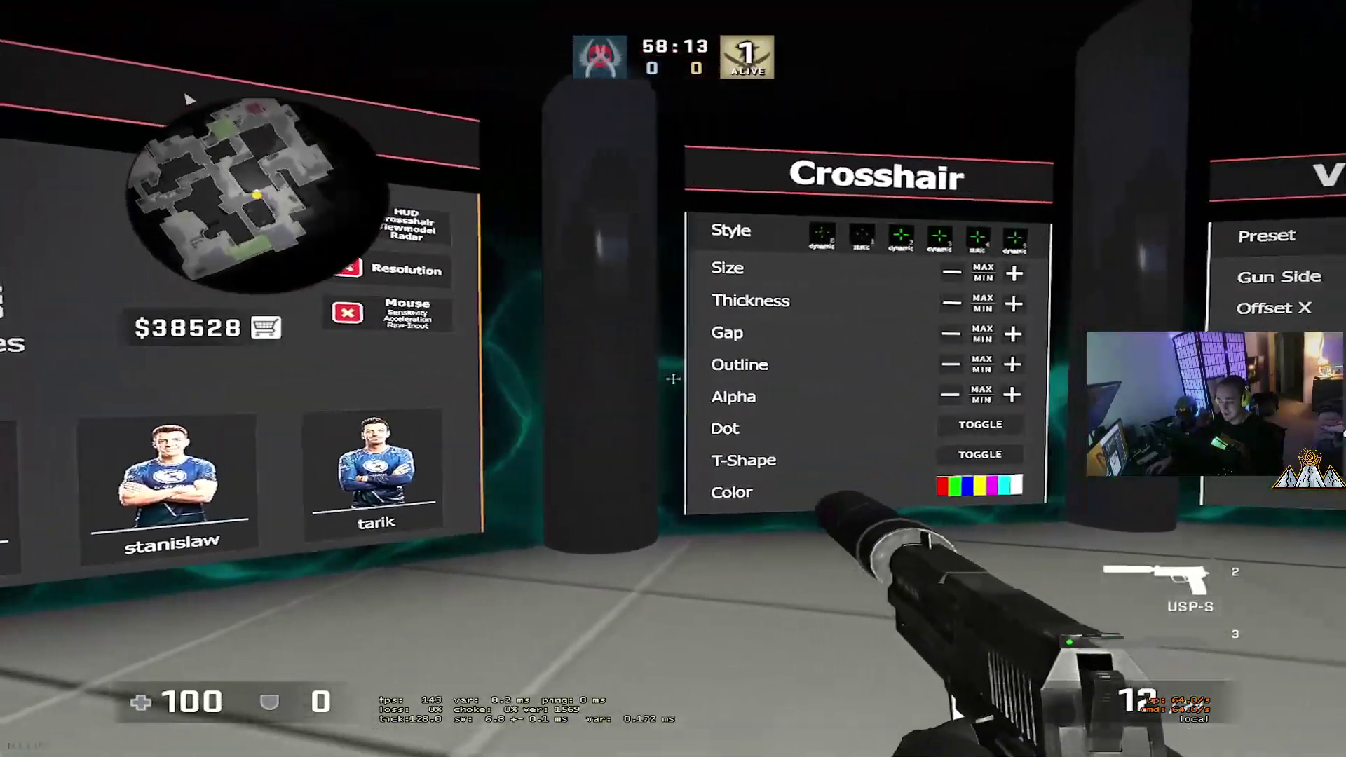
{"action": "key", "text": "s"}
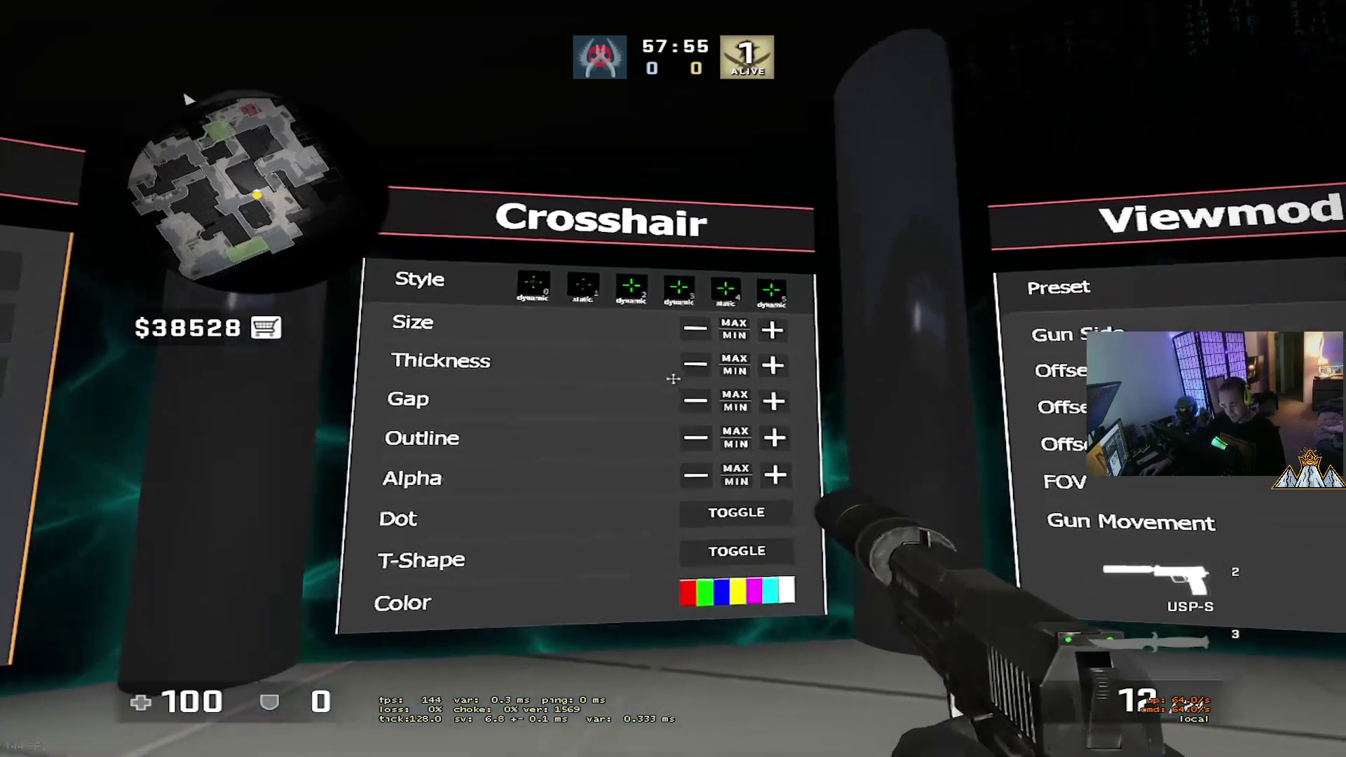
{"action": "key", "text": "s"}
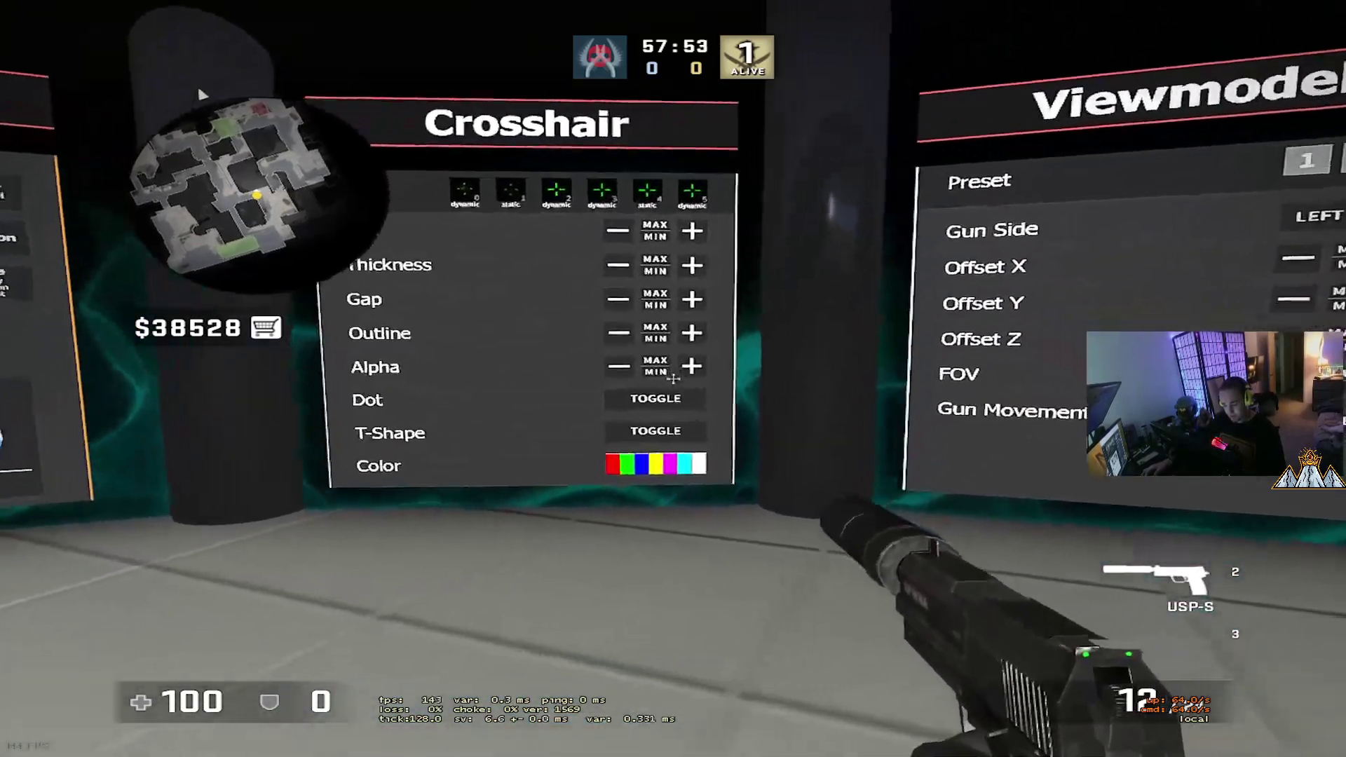
{"action": "key", "text": "a"}
{"action": "key", "text": "s"}
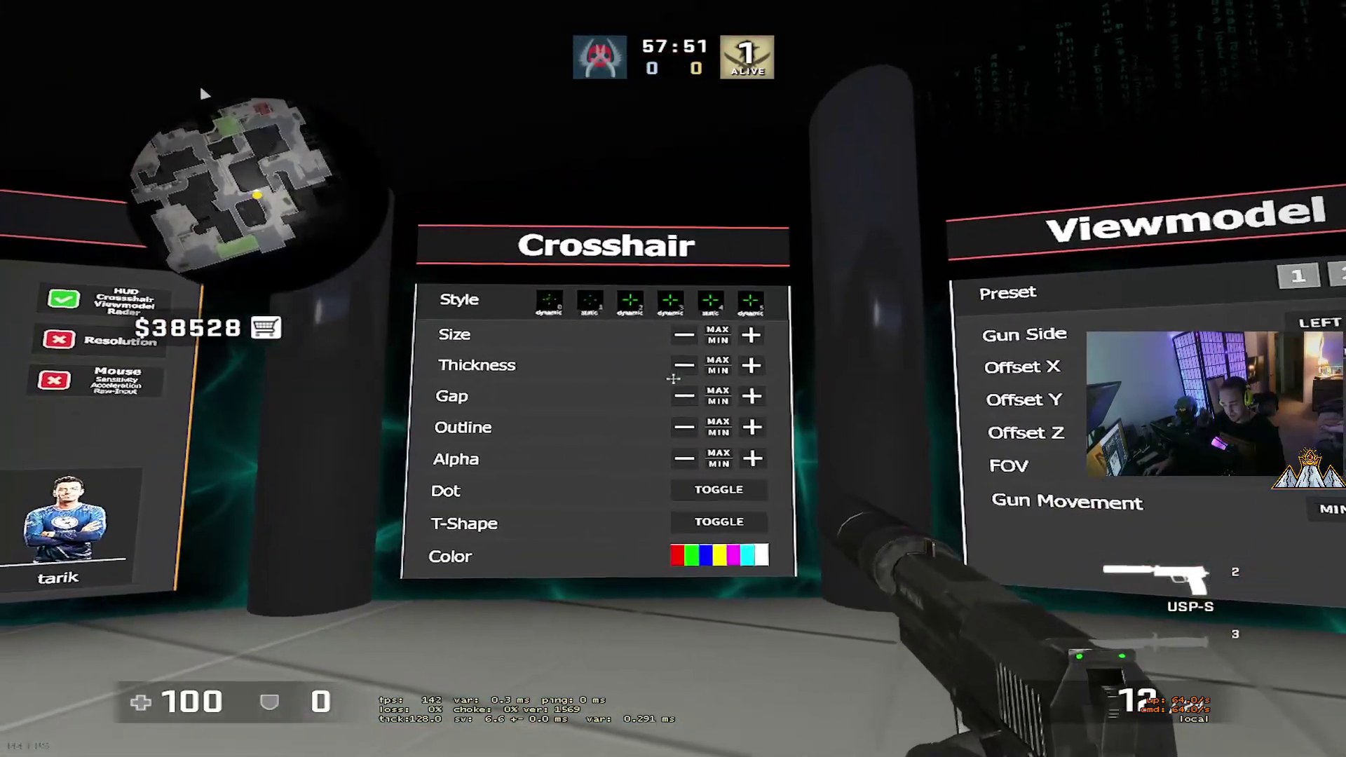
Go to the Viewmodel board and view its preset, gun side, offset, FOV and gun movement options.
{"action": "key", "text": "d"}
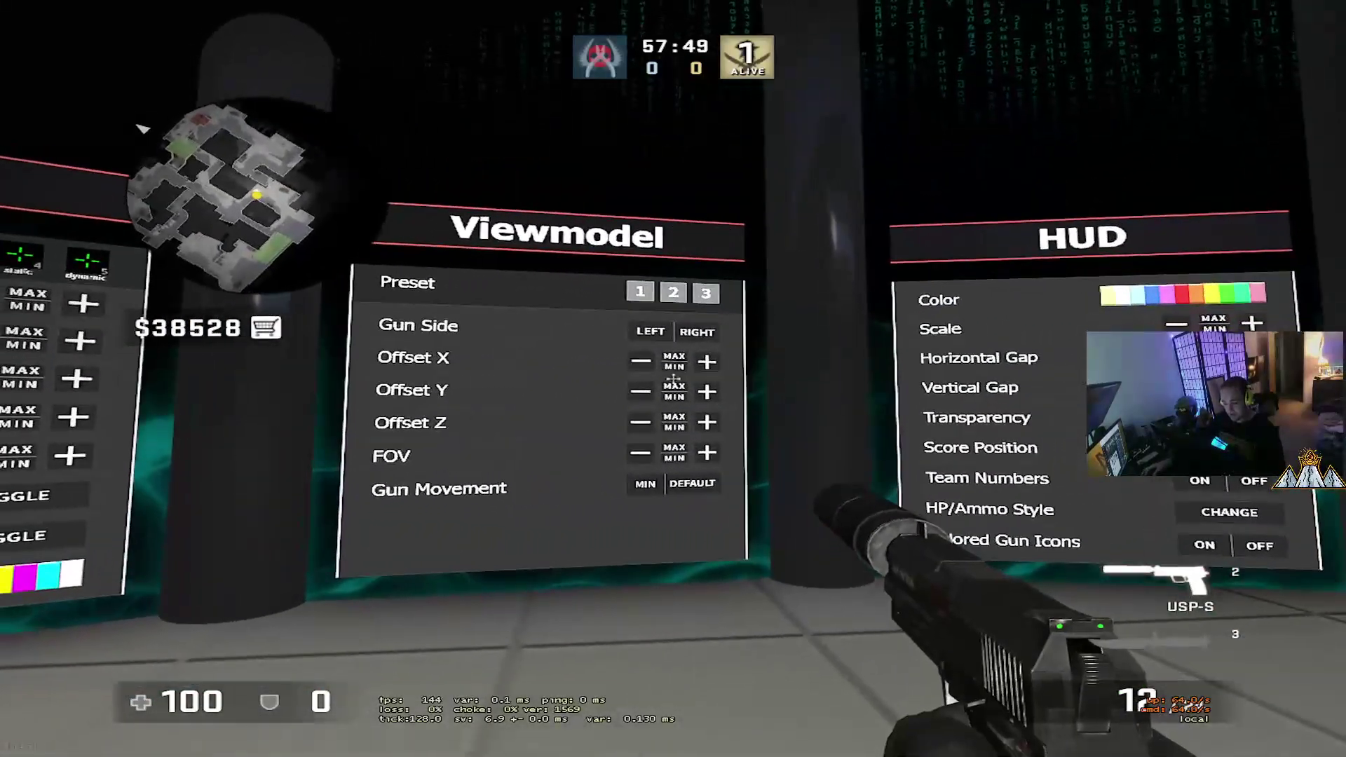
{"action": "key", "text": "w"}
{"action": "key", "text": "a"}
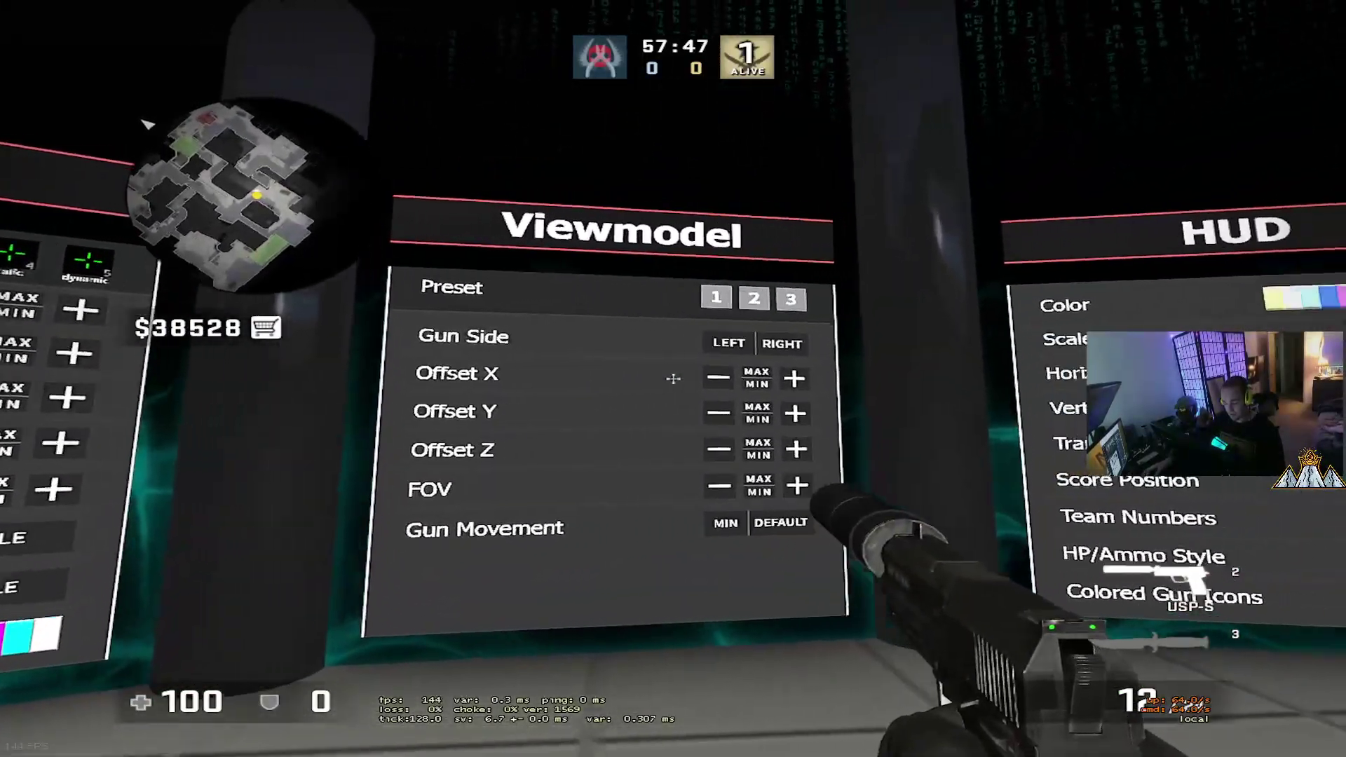
{"action": "key", "text": "s"}
{"action": "key", "text": "w"}
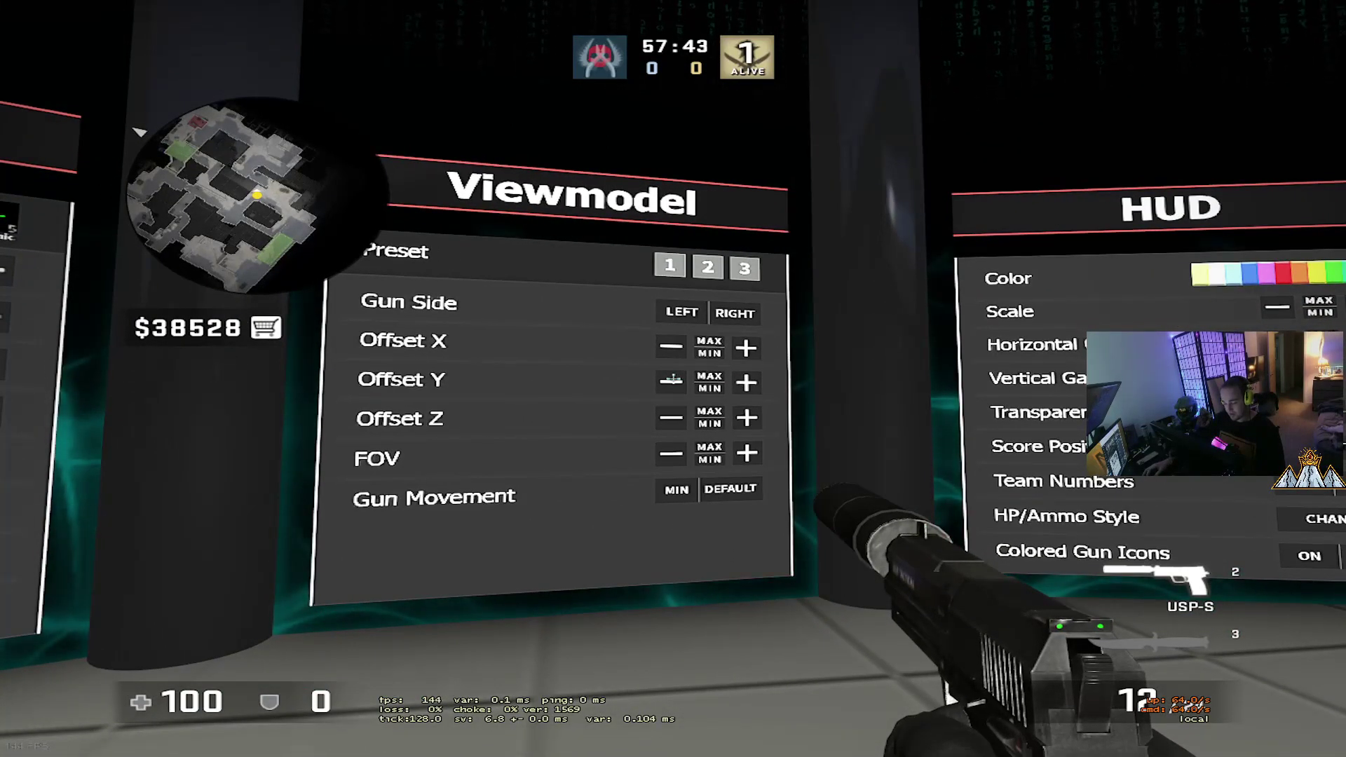
Adjust the viewmodel's Offset Y back and forth in steps of -0.5 and +0.5.
{"action": "left_click", "coordinate": [671, 379]}
{"action": "key", "text": "d"}
{"action": "left_click", "coordinate": [673, 380]}
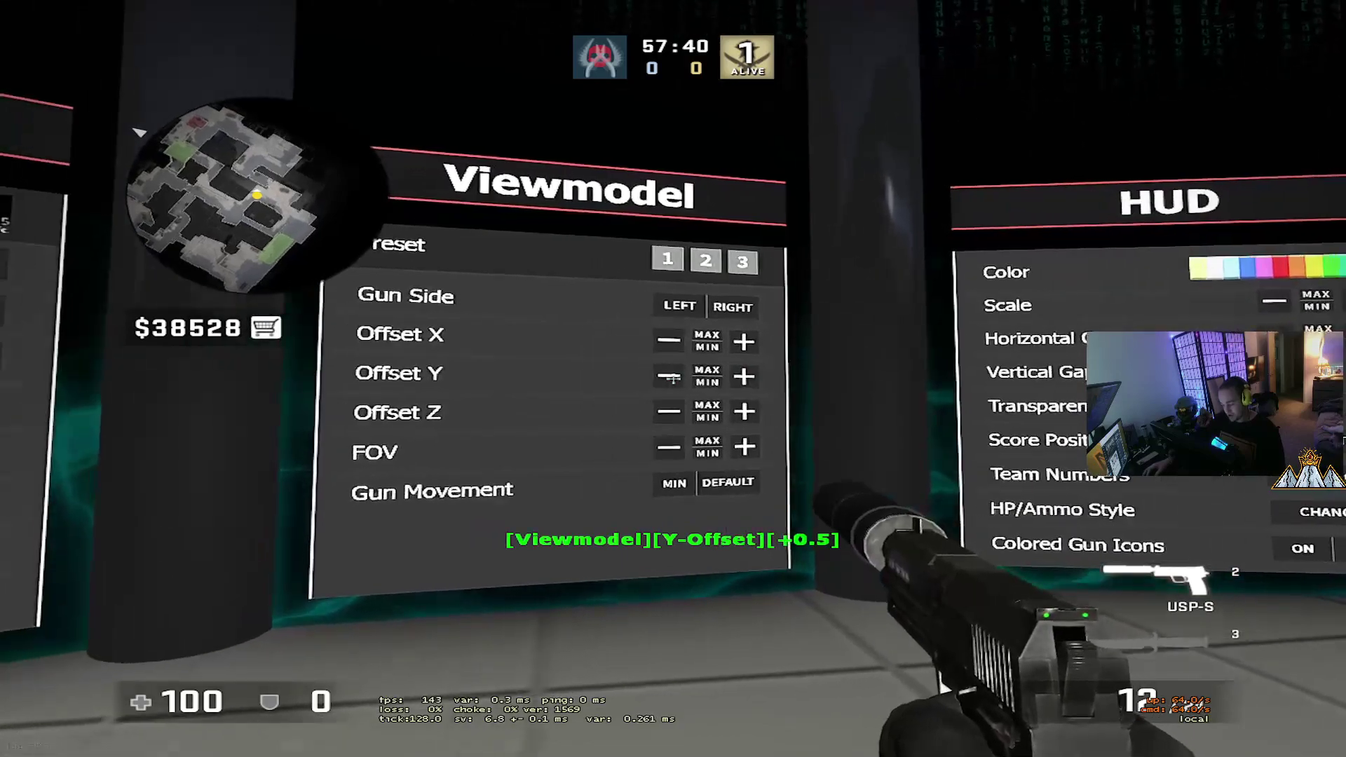
{"action": "left_click", "coordinate": [673, 379]}
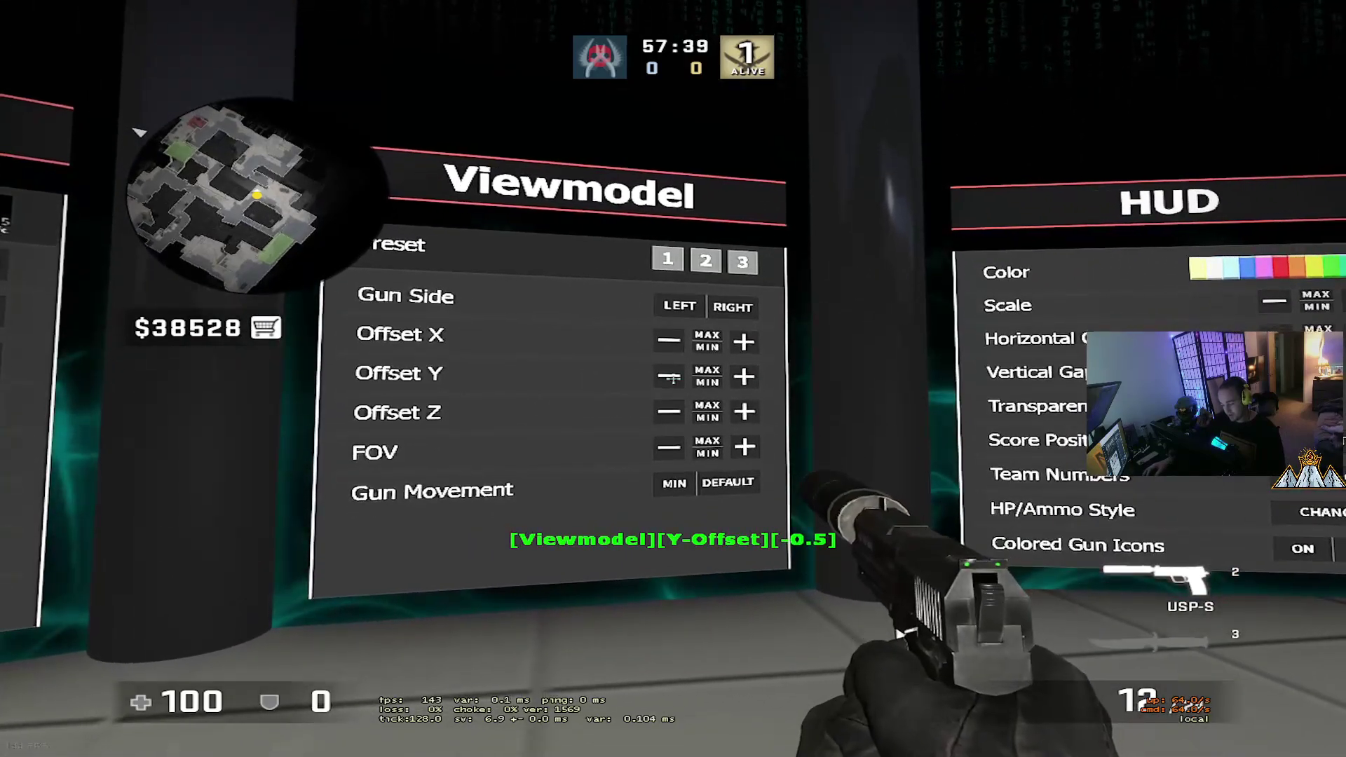
{"action": "left_click", "coordinate": [673, 378]}
{"action": "left_click", "coordinate": [673, 379]}
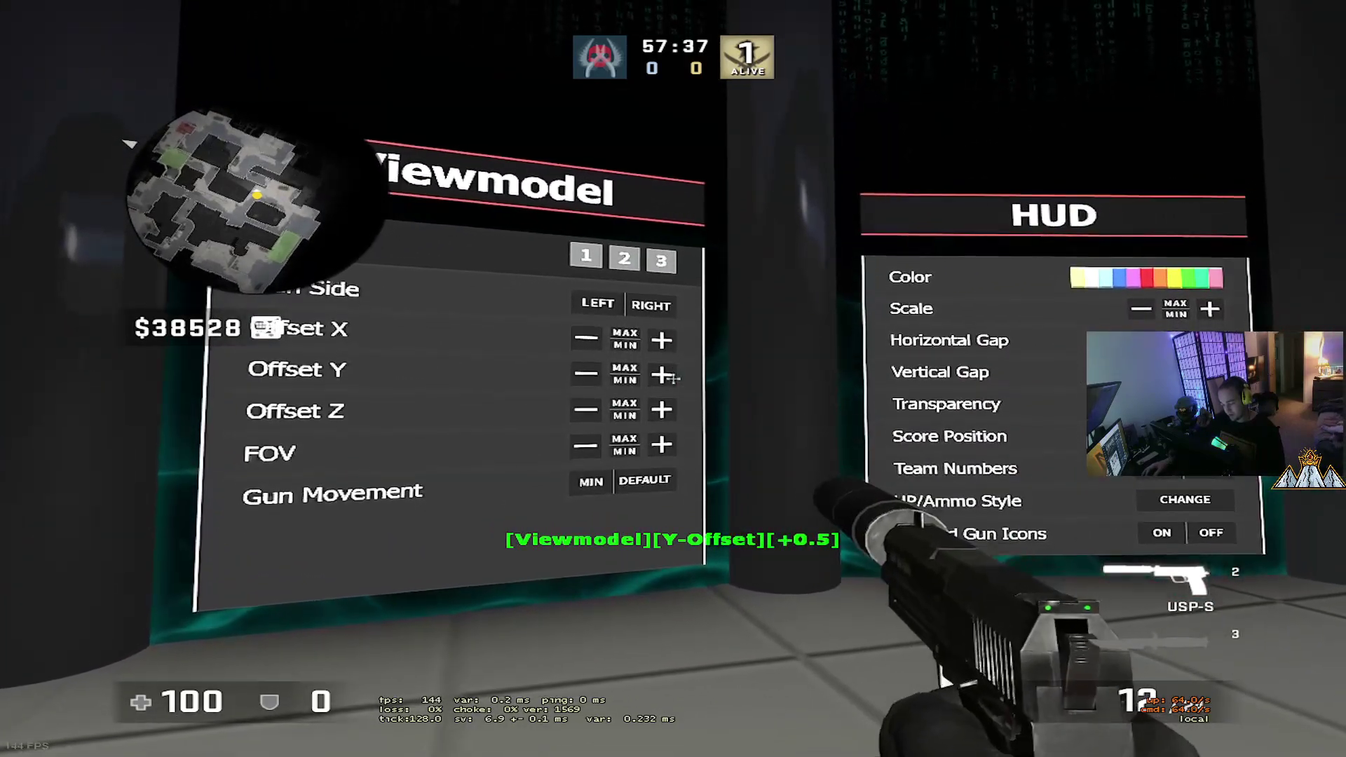
{"action": "key", "text": "a"}
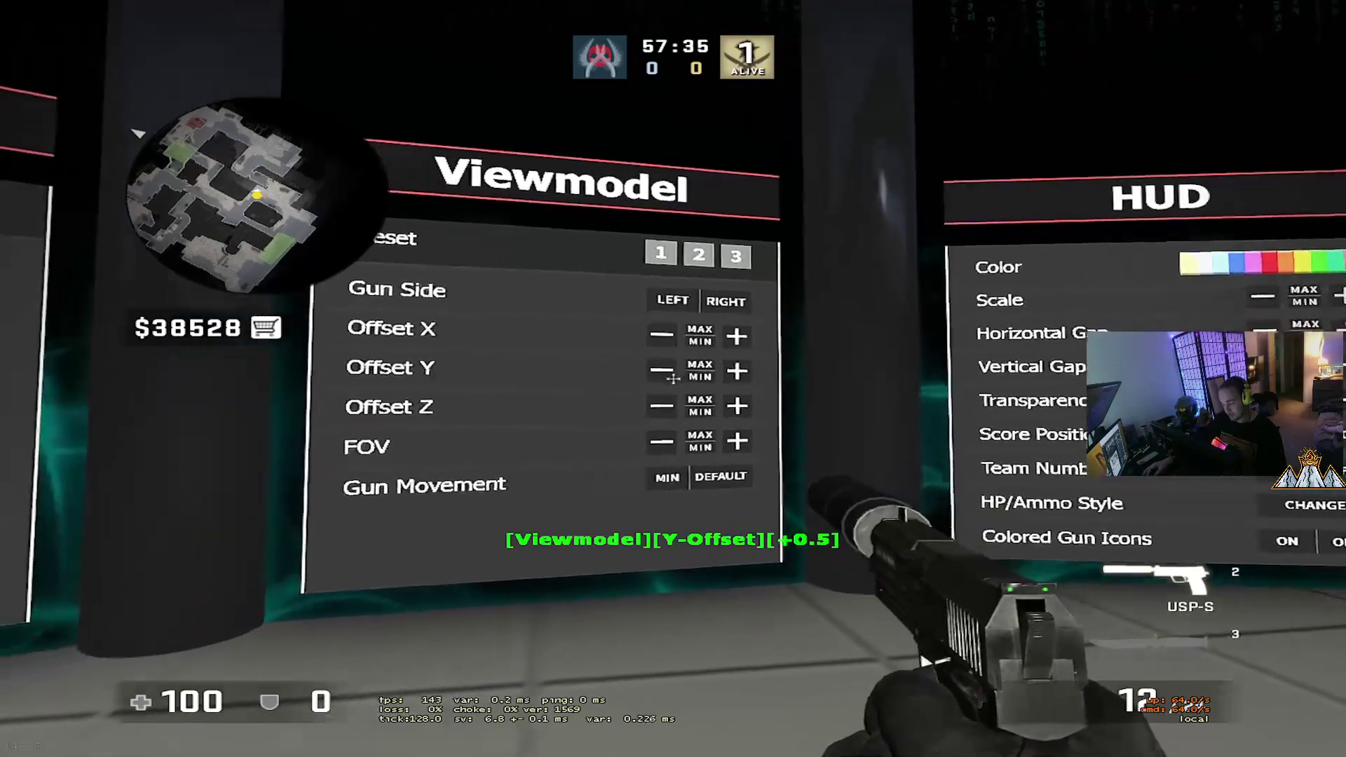
{"action": "left_click", "coordinate": [674, 378]}
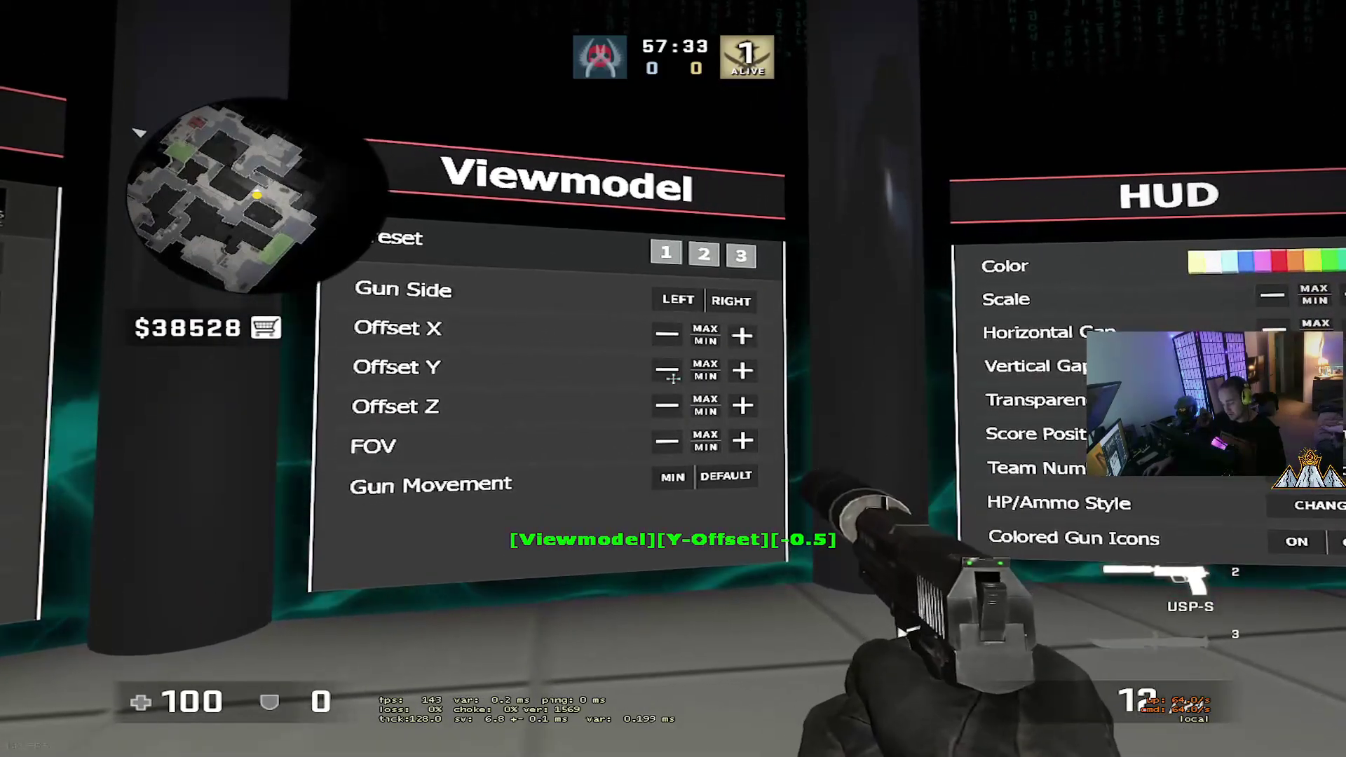
{"action": "key", "text": "d"}
{"action": "left_click", "coordinate": [673, 379]}
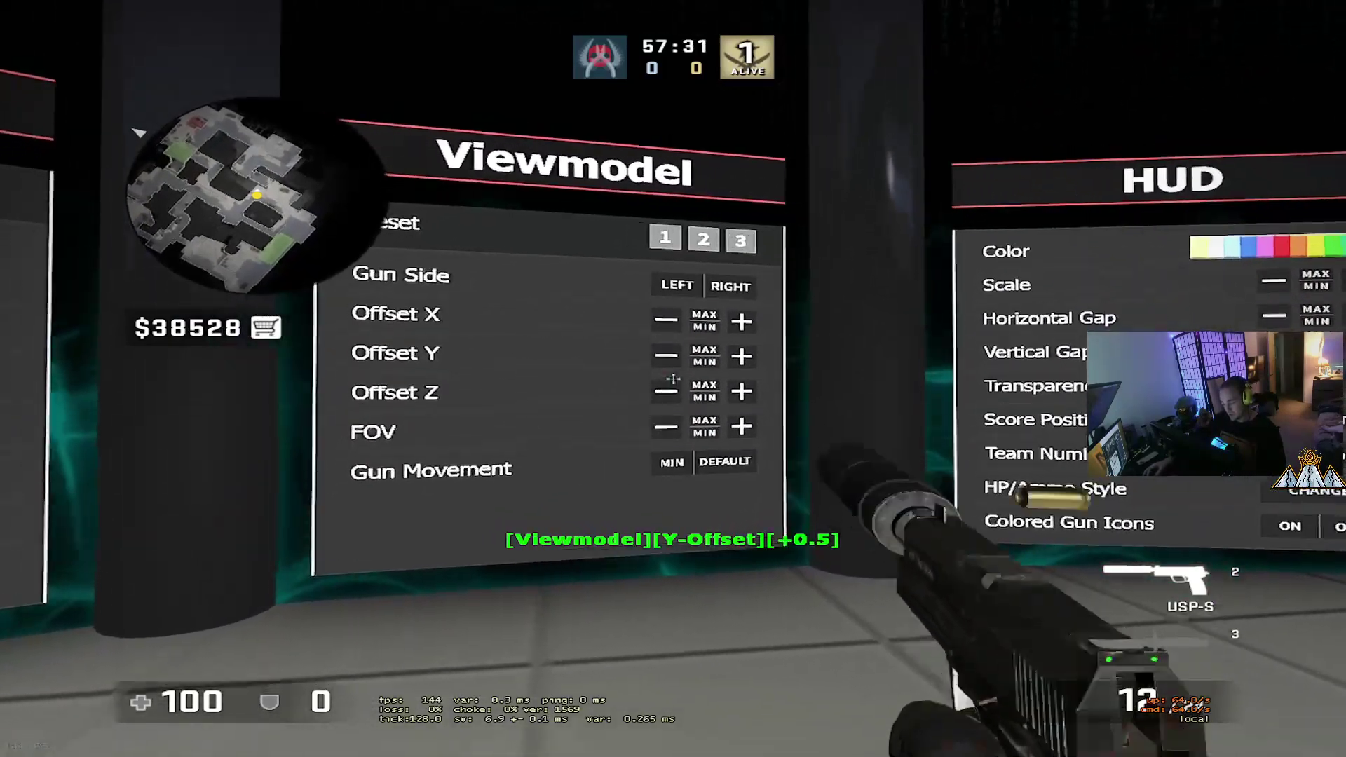
Adjust the viewmodel's Offset Z by +0.5 and its FOV up and down in 0.5 steps.
{"action": "left_click", "coordinate": [673, 379]}
{"action": "left_click", "coordinate": [673, 378]}
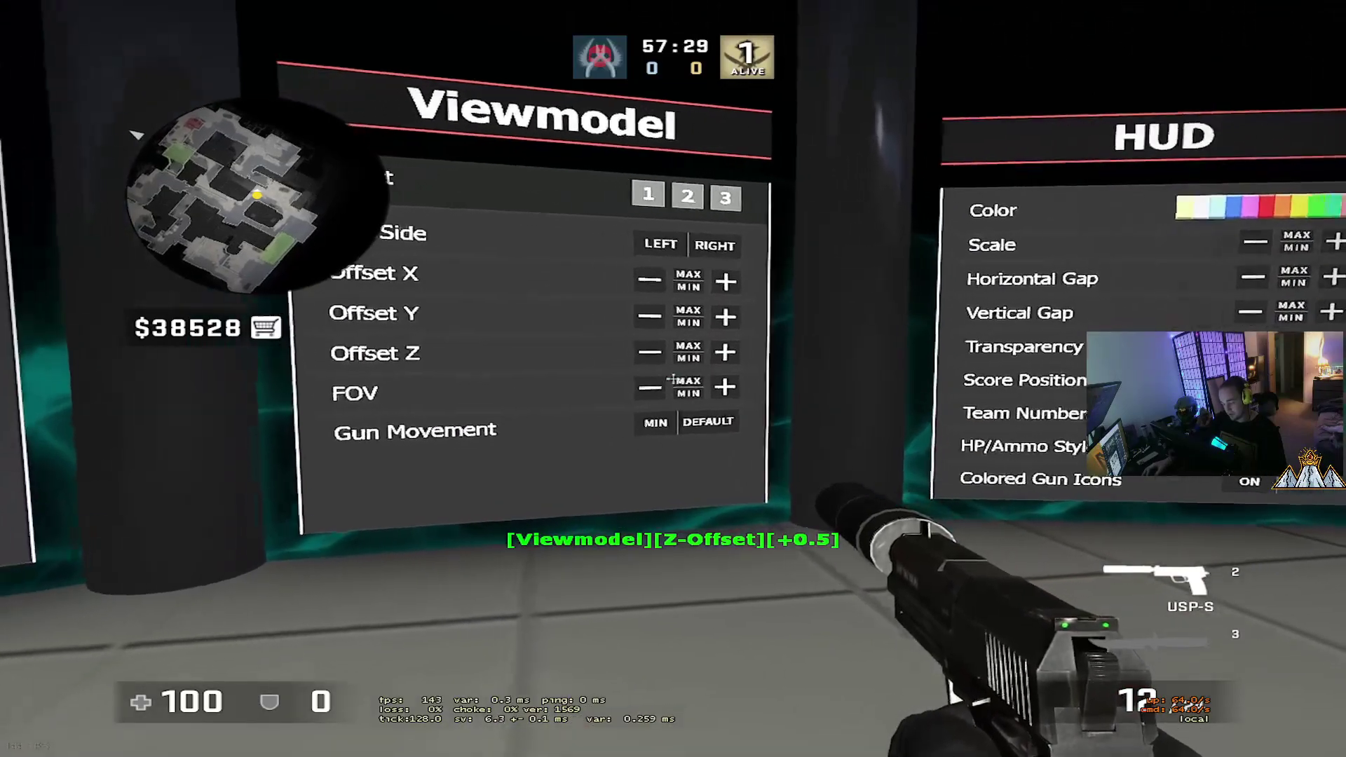
{"action": "left_click", "coordinate": [673, 379]}
{"action": "left_click", "coordinate": [673, 379]}
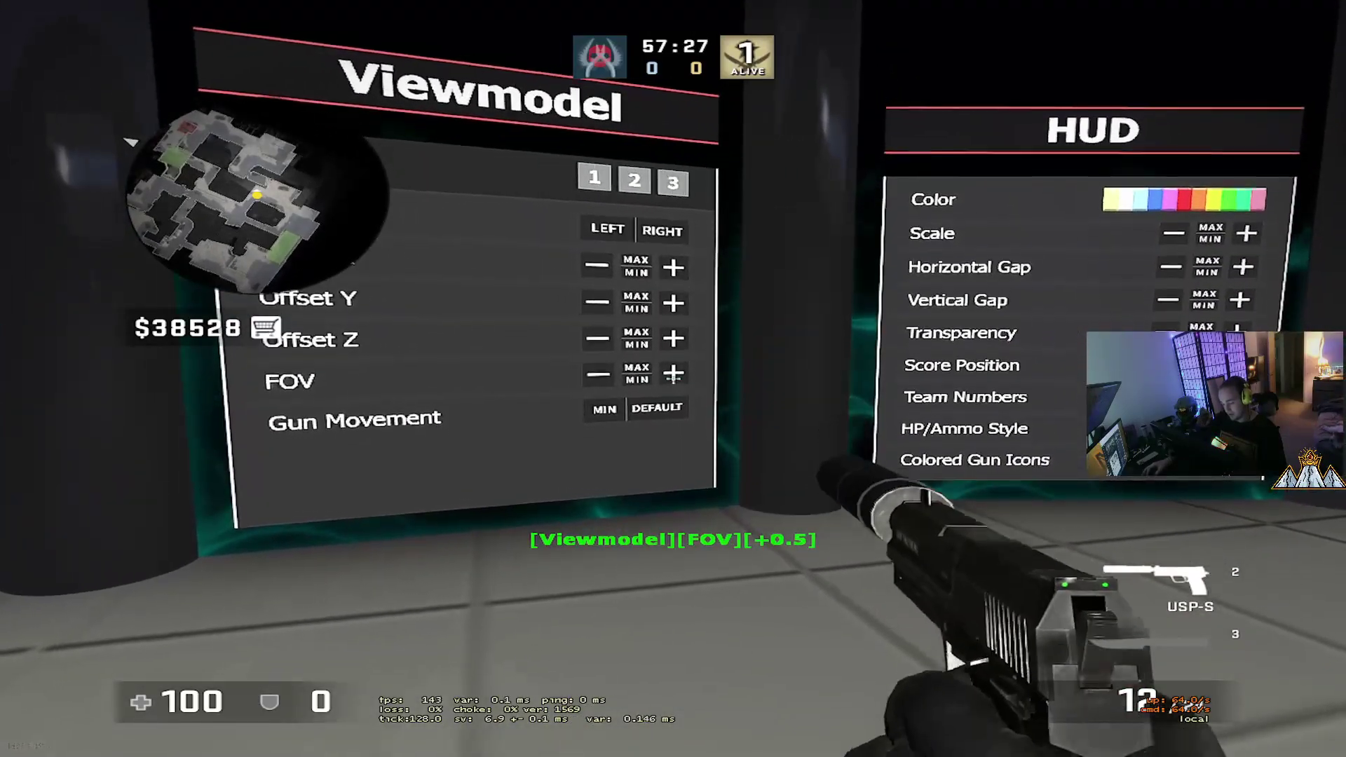
{"action": "left_click", "coordinate": [673, 379]}
{"action": "left_click", "coordinate": [673, 379]}
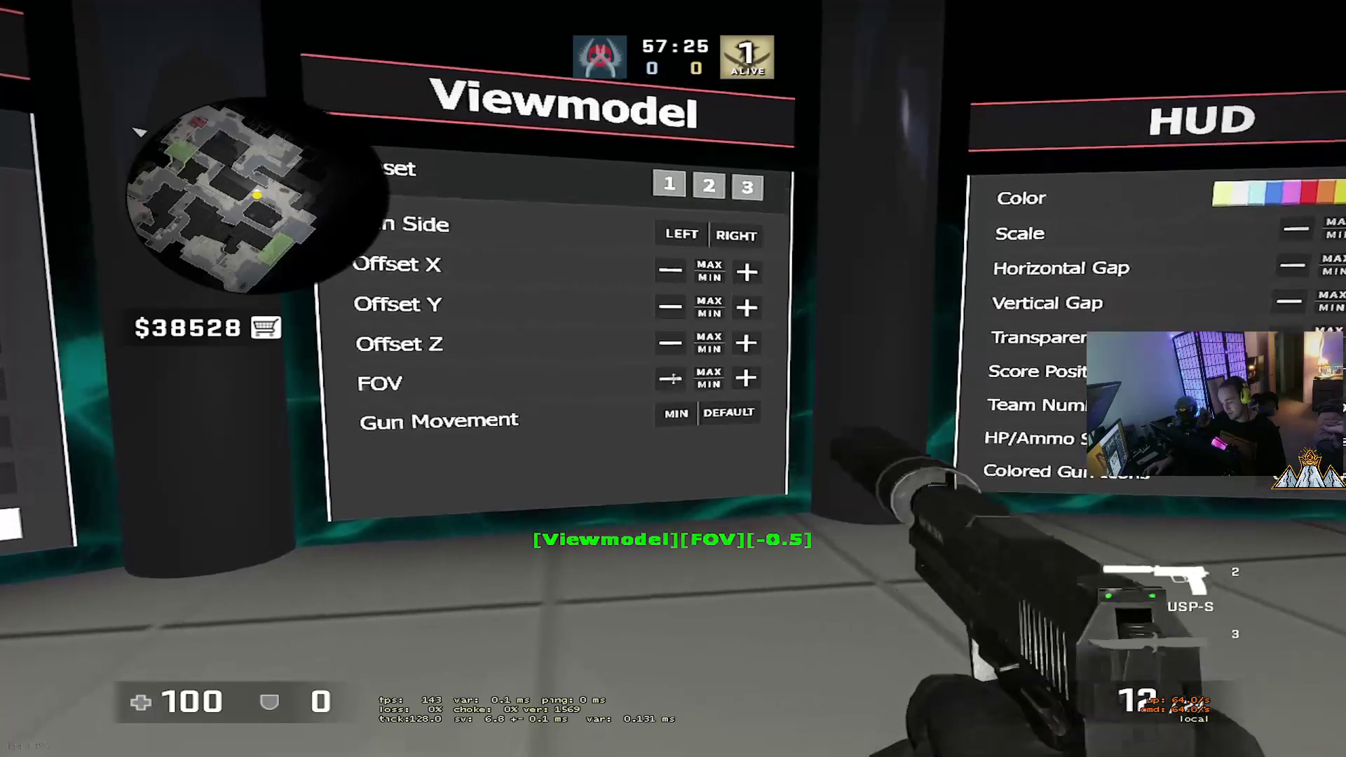
{"action": "left_click", "coordinate": [675, 378]}
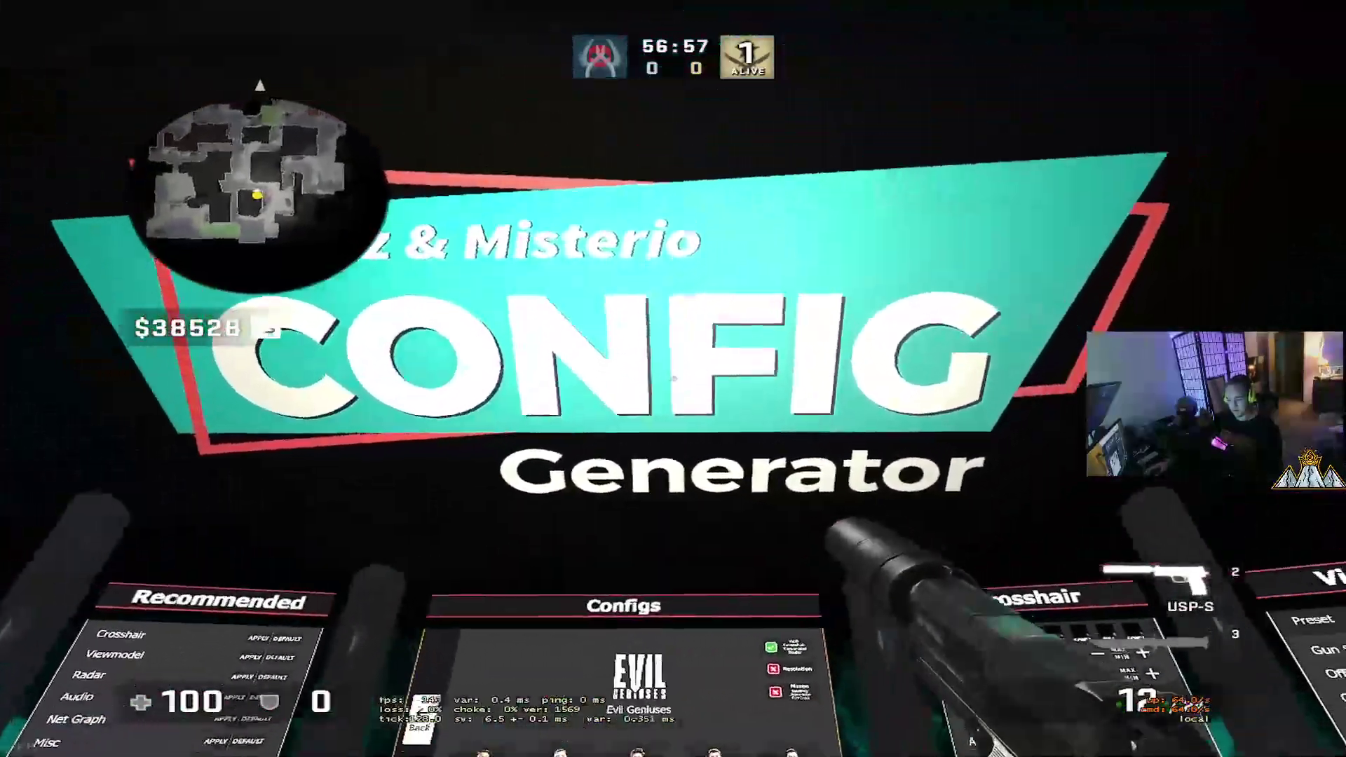
Inspect the USP-S, switch to the knife and turn to the map choices from NONE to NUKE.
{"action": "key", "text": "f"}
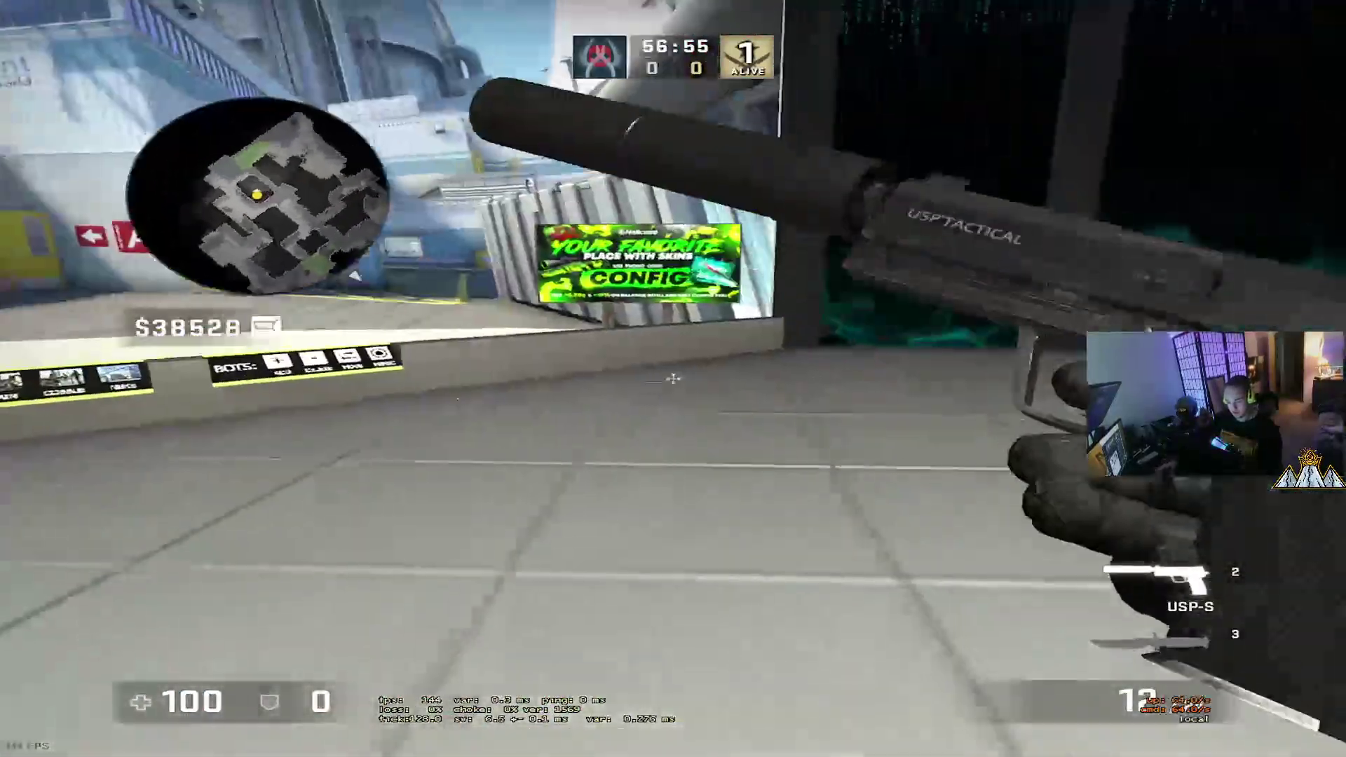
{"action": "key", "text": "3"}
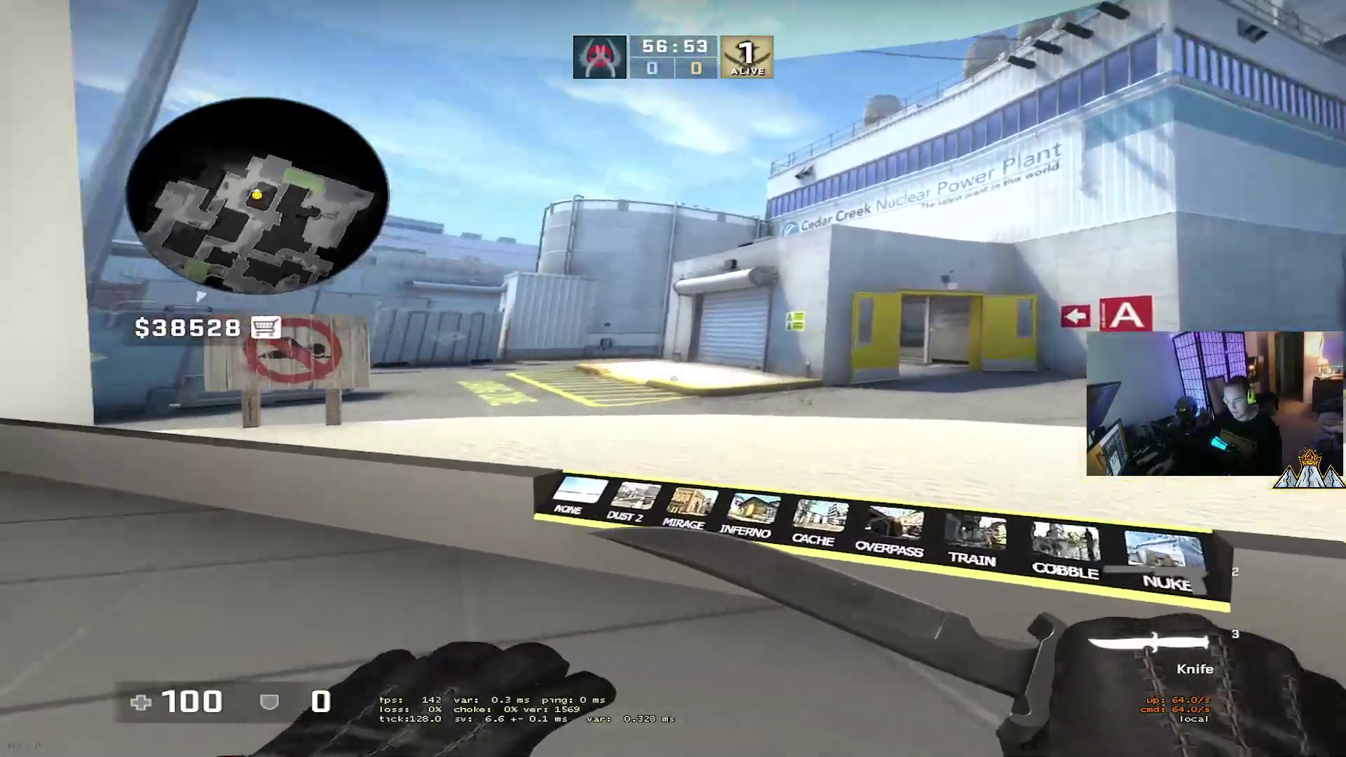